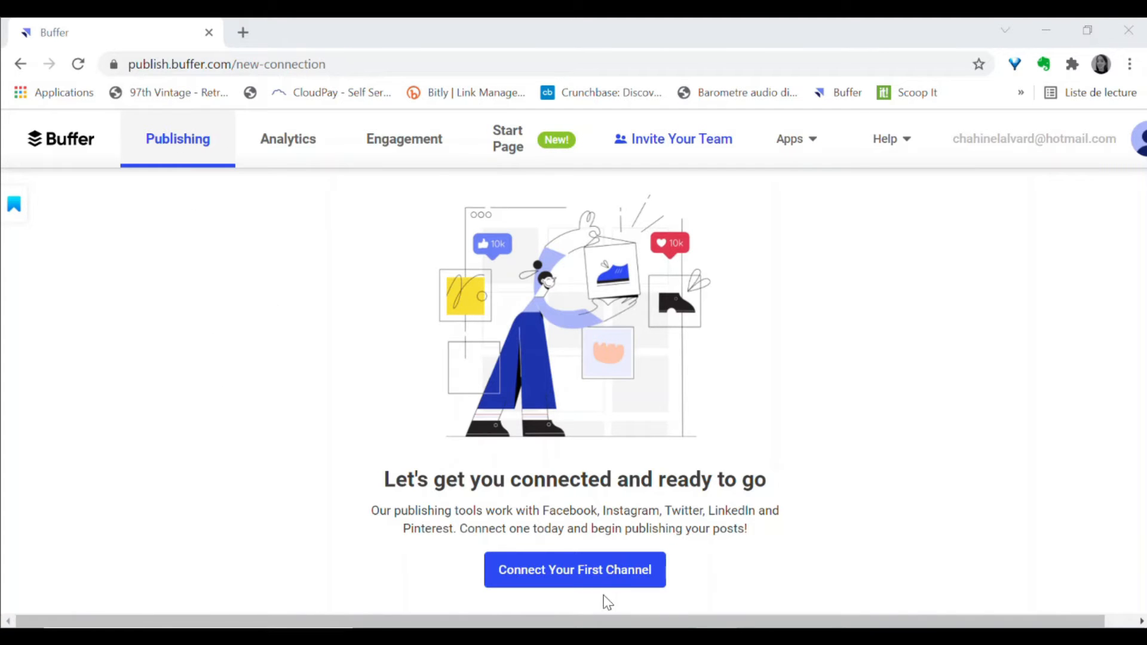
- Connect a Twitter profile as the first channel
click(602, 579)
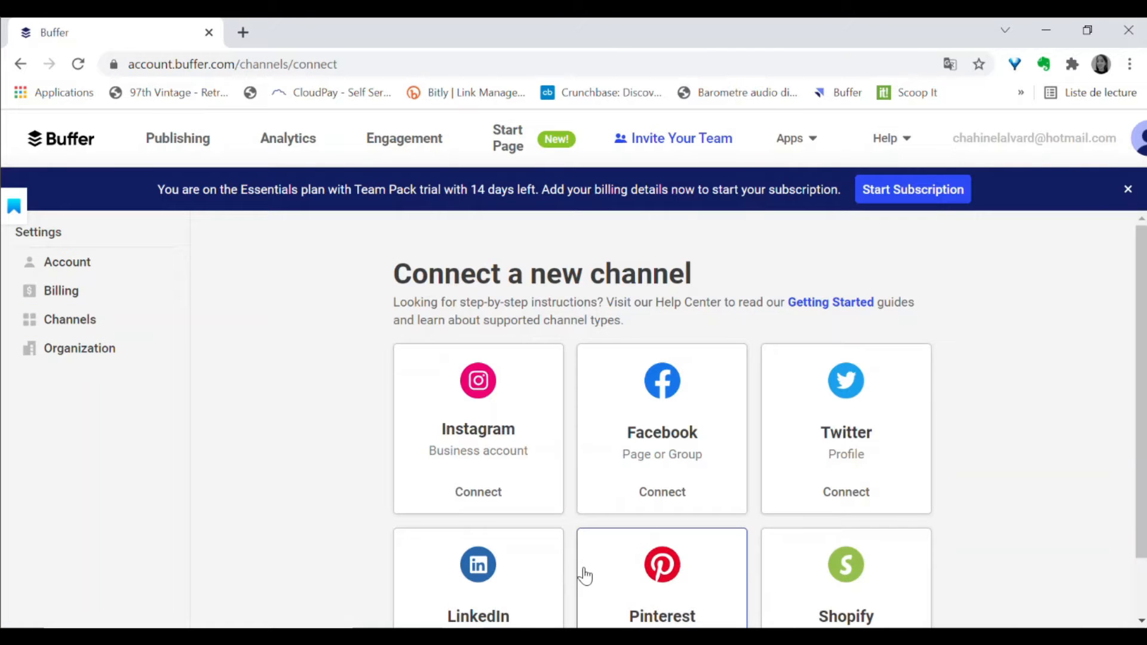
click(826, 413)
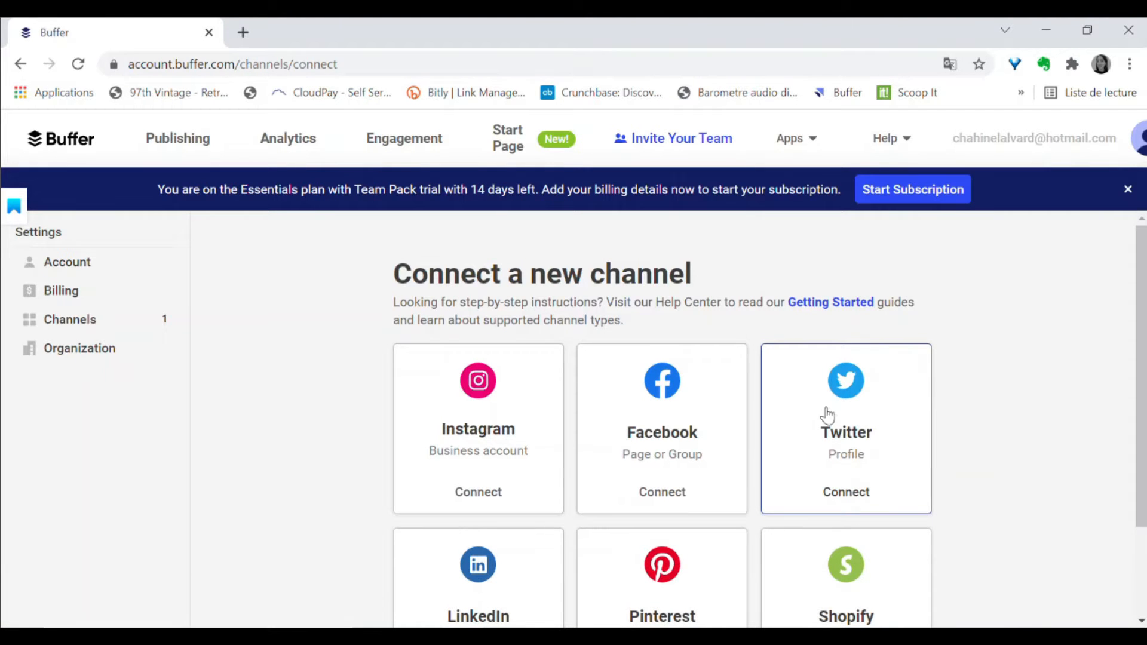
scroll(623, 422, down, 1)
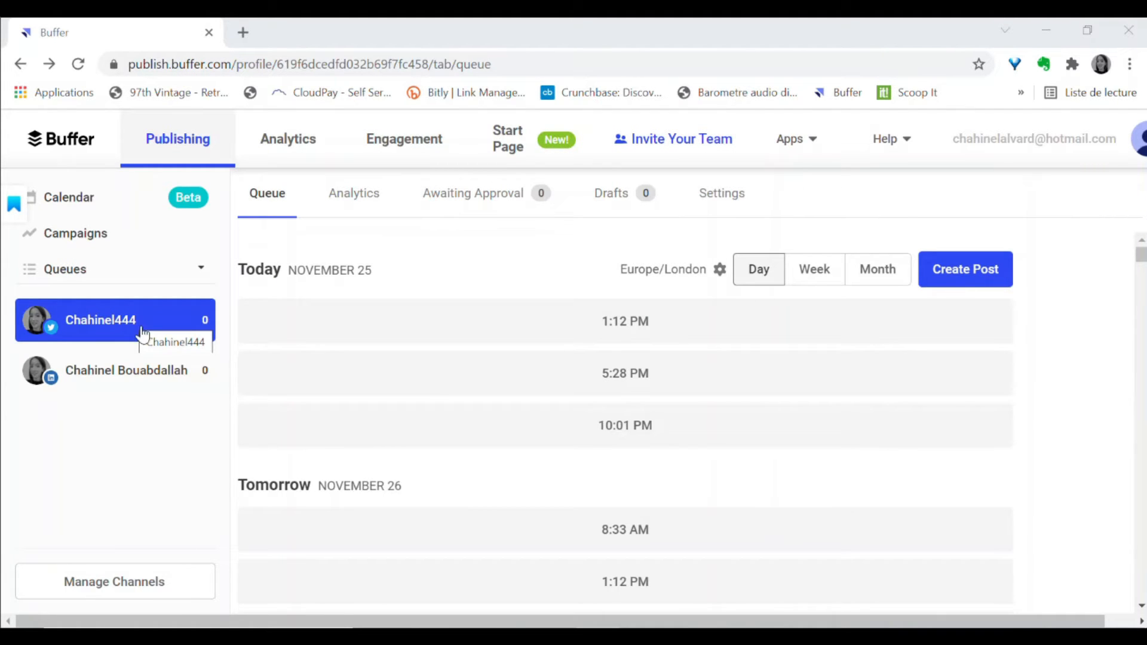
- Open the Twitter channel's posting schedule and set its timezone to Paris - France
click(718, 274)
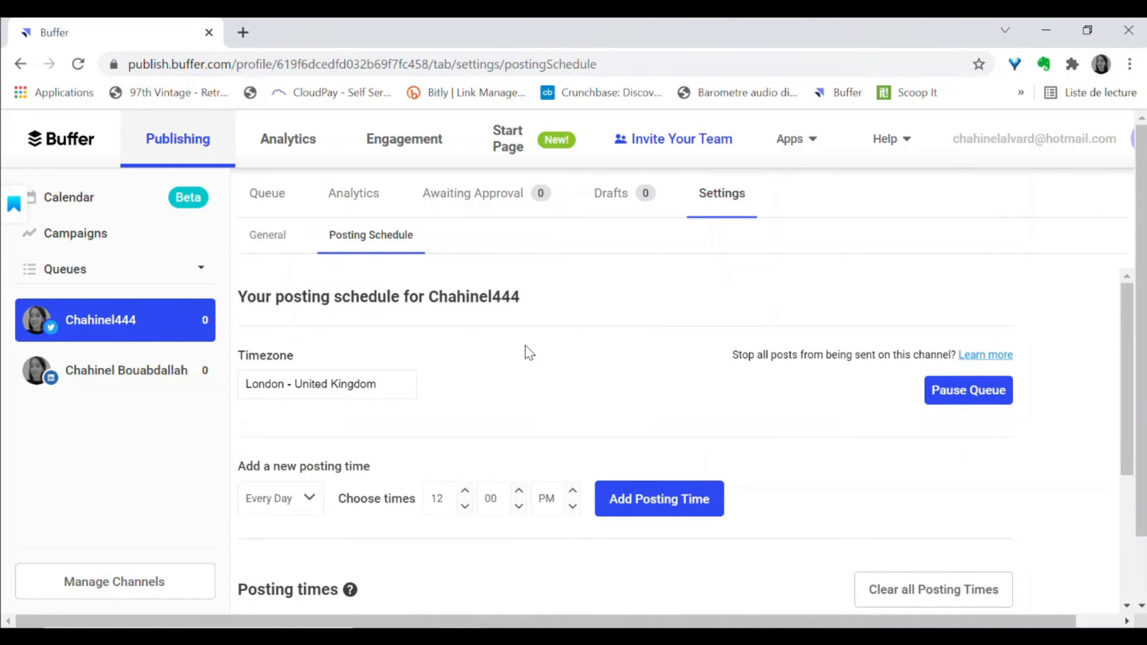
click(323, 381)
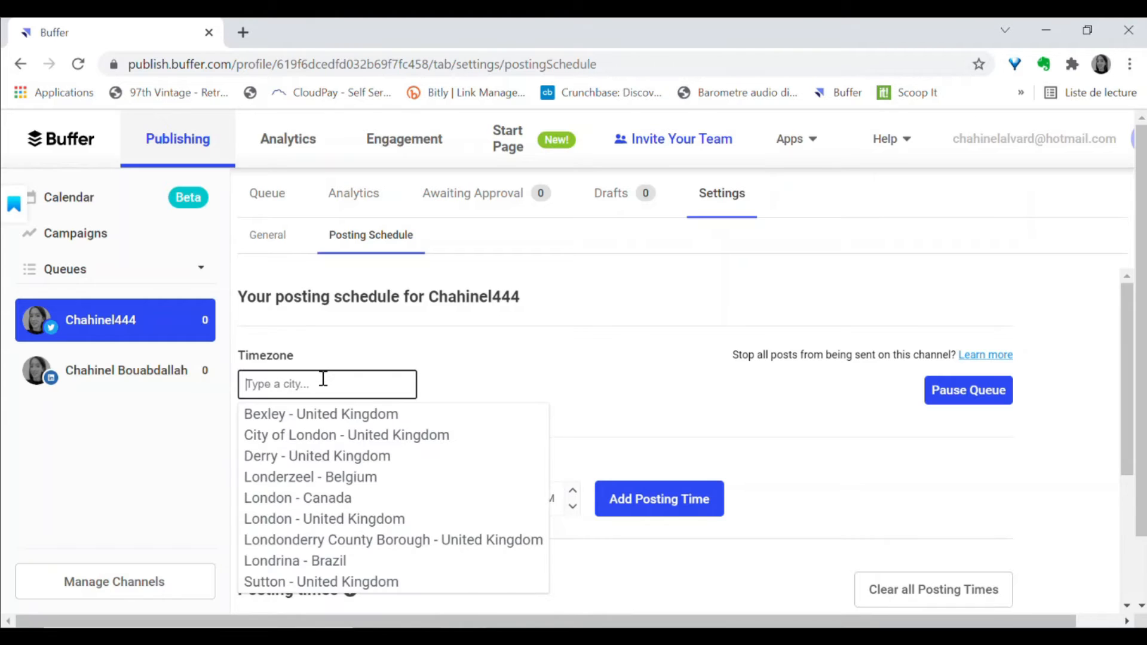
text(pa)
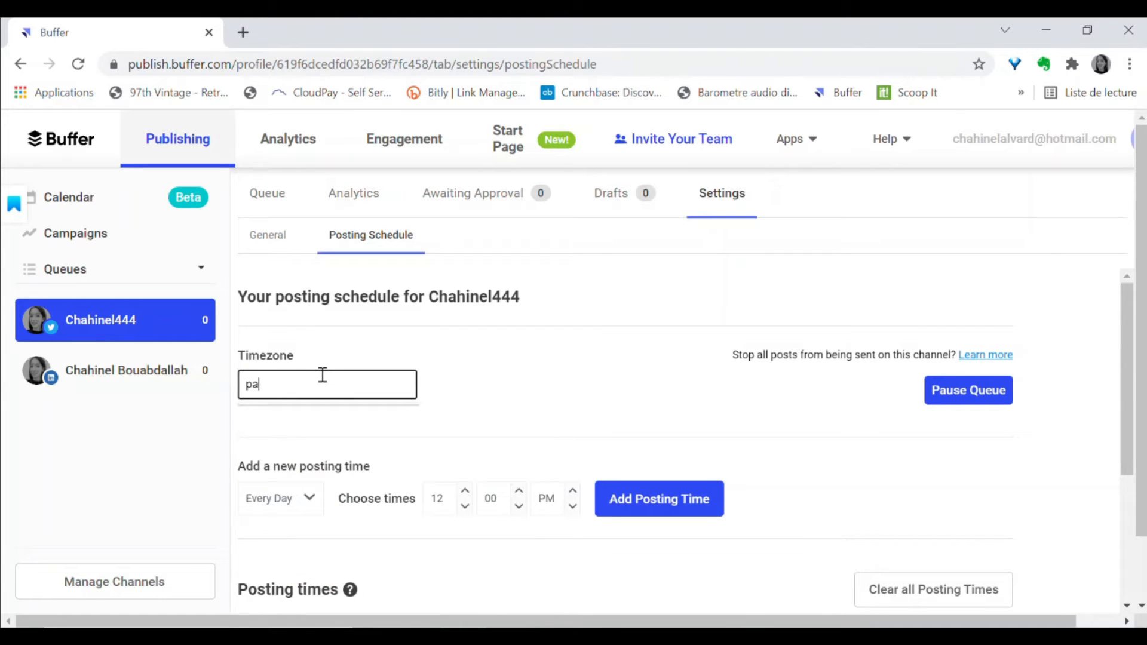
text(ris)
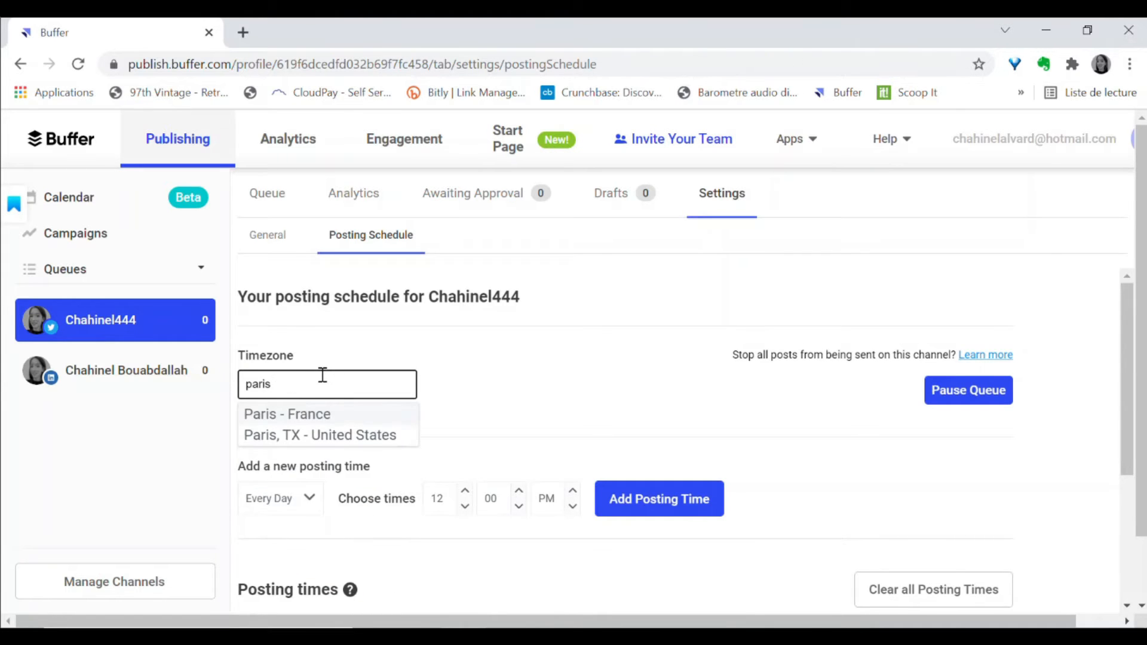
click(323, 416)
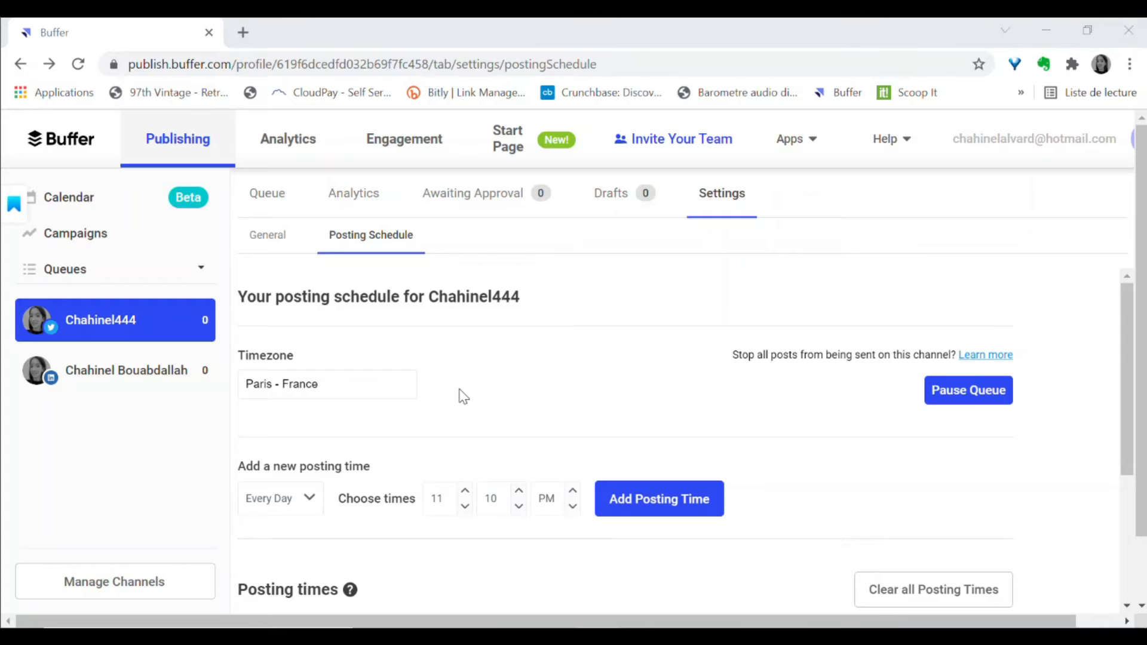
- Examine the weekly posting times and the day, hour and AM/PM options for adding a new posting time
scroll(464, 396, down, 4)
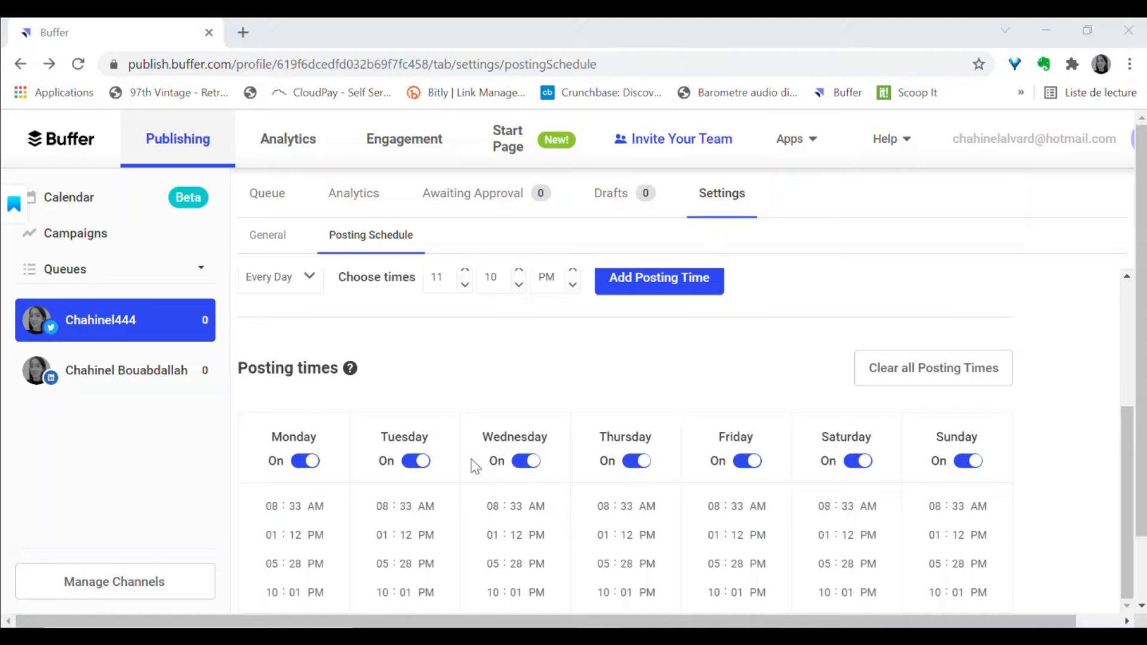
scroll(475, 466, down, 2)
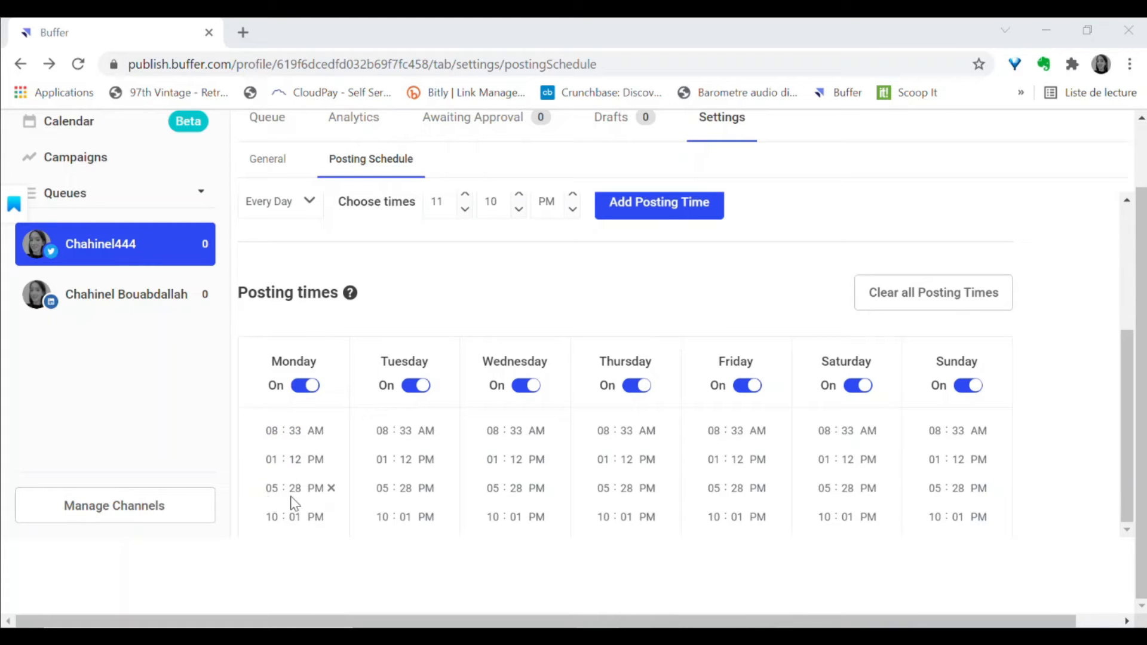
drag(255, 519, 312, 541)
click(311, 541)
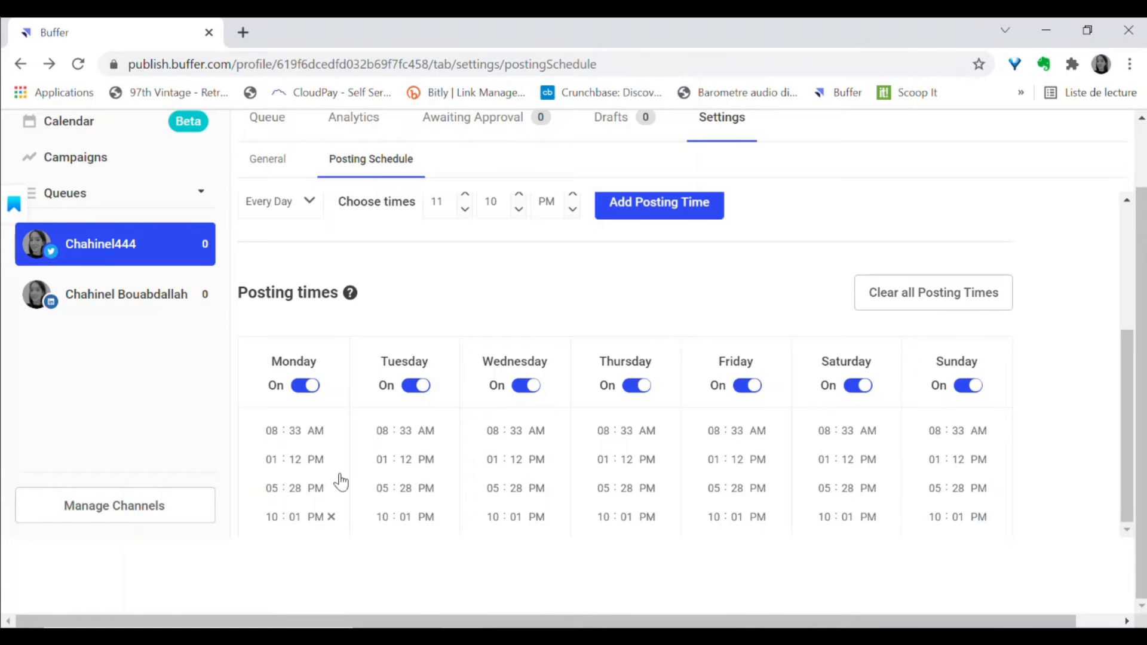
scroll(883, 508, up, 2)
scroll(883, 512, up, 3)
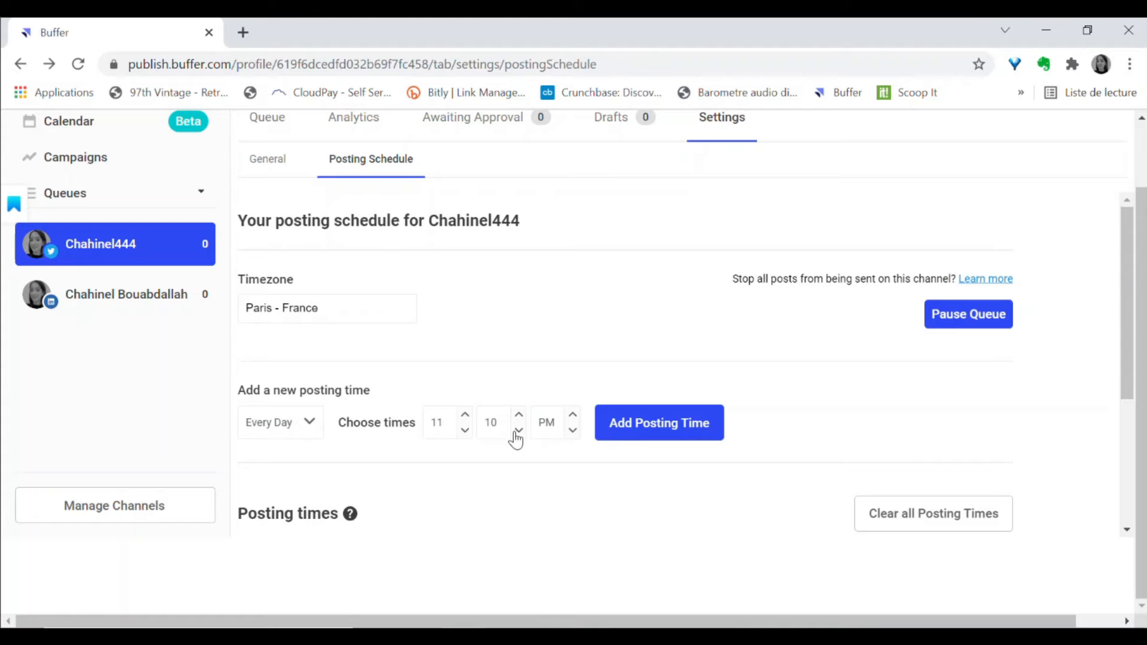
click(541, 433)
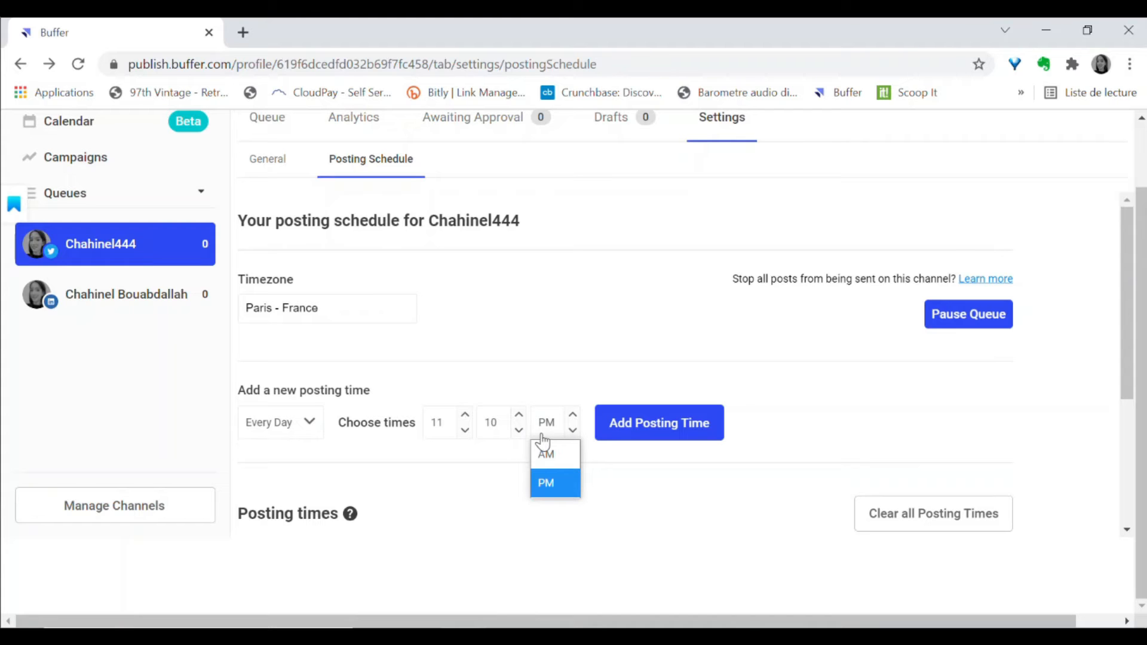
click(542, 435)
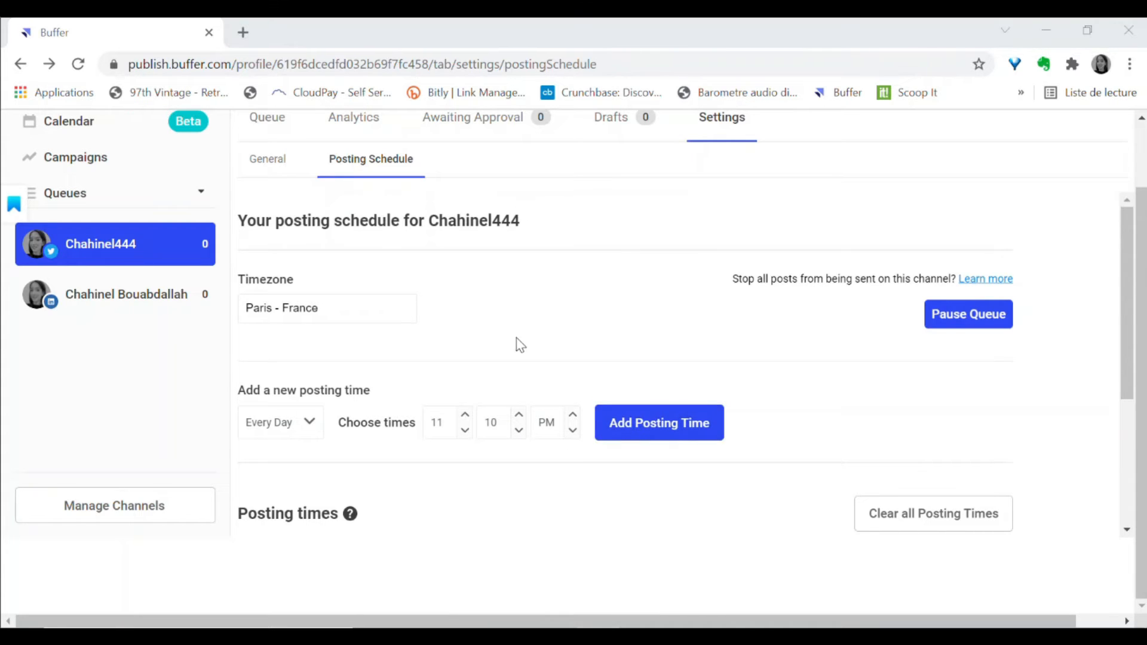
- Turn off posting on Saturday and Sunday in the Twitter channel's schedule and return to its queue
scroll(517, 344, down, 4)
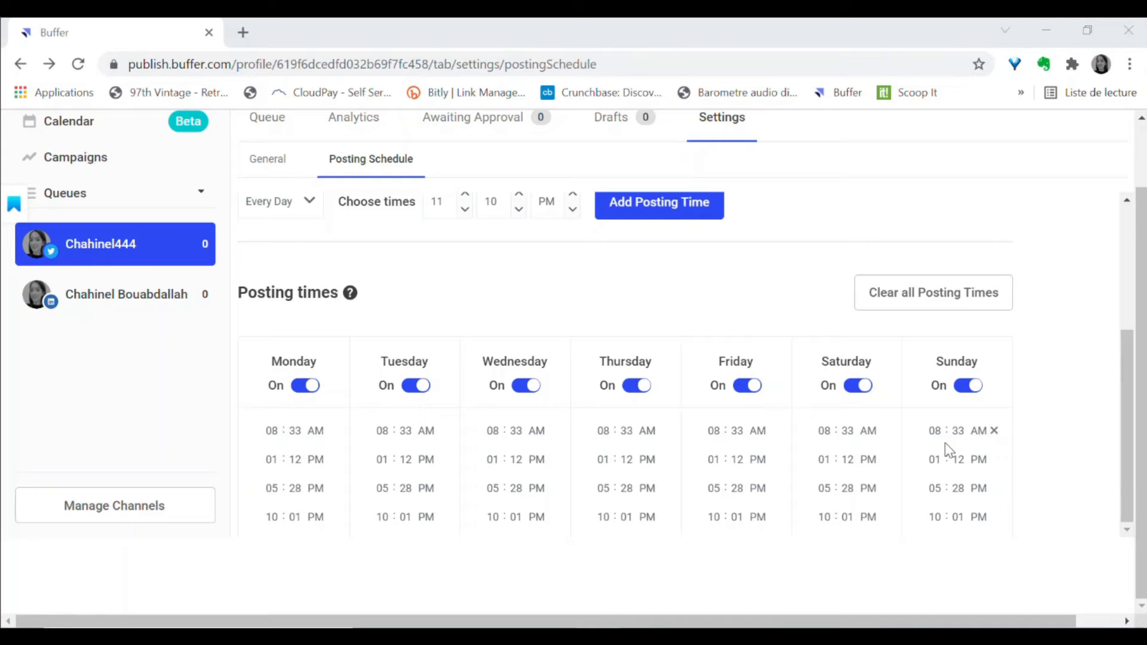
click(850, 393)
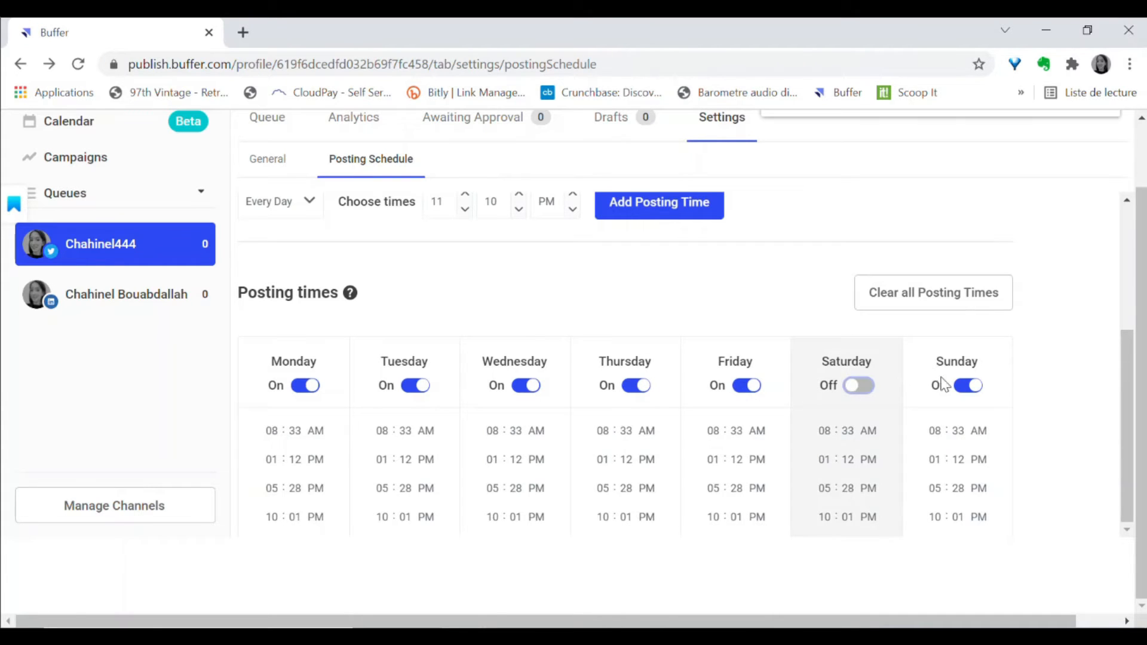
click(962, 393)
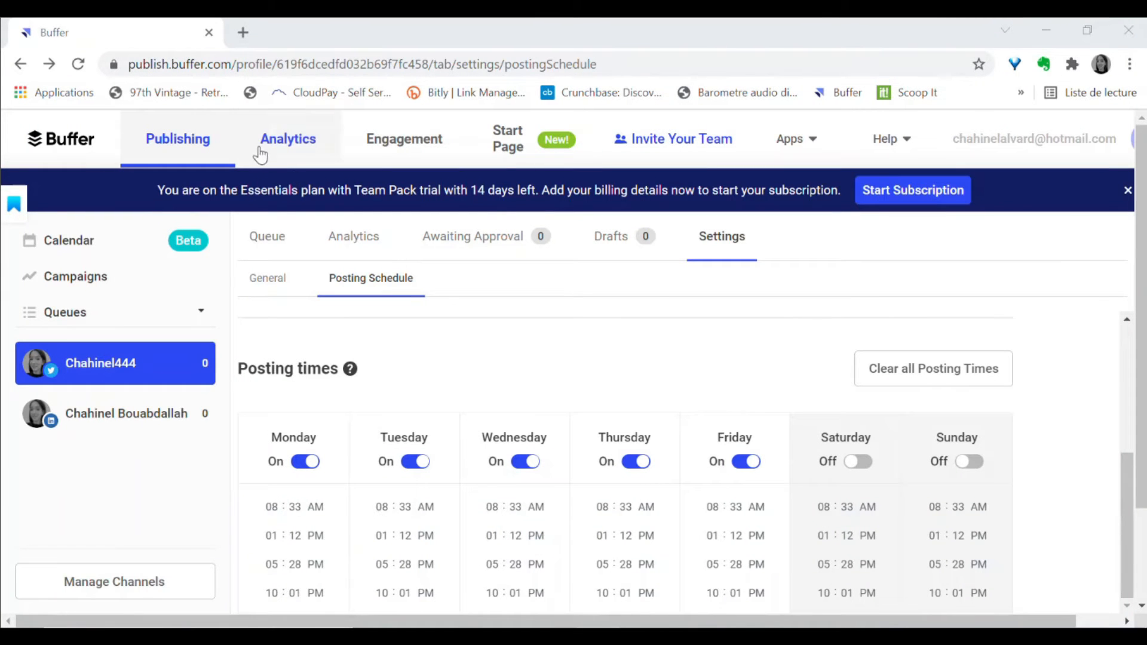
click(190, 144)
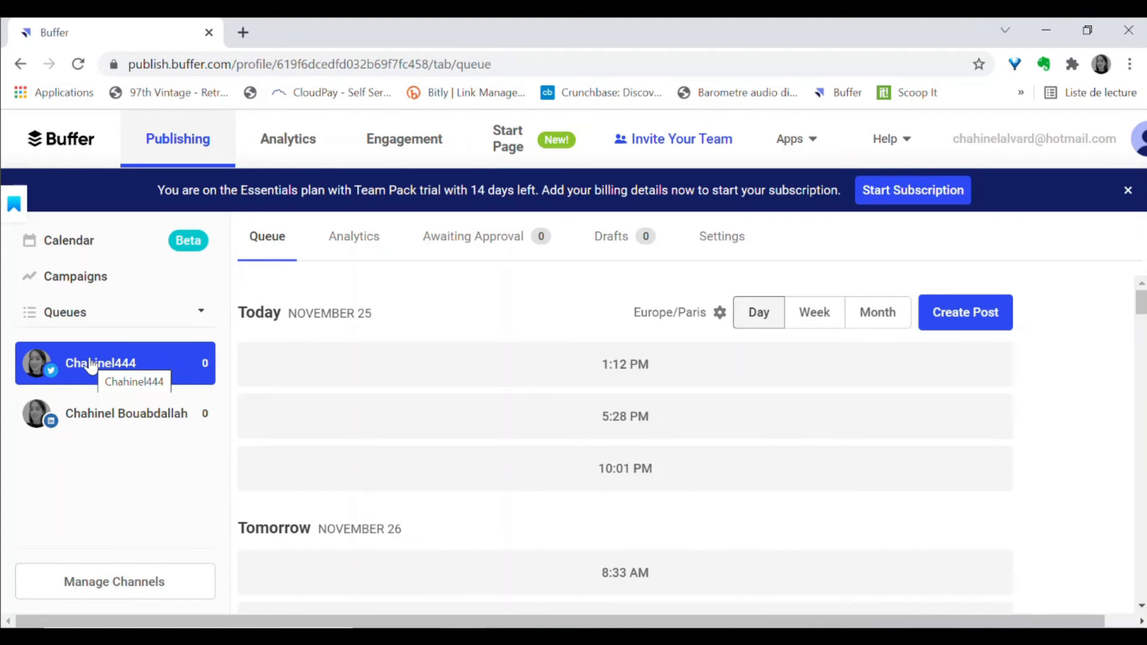
- Start a new post and select the LinkedIn channel alongside Twitter
click(944, 316)
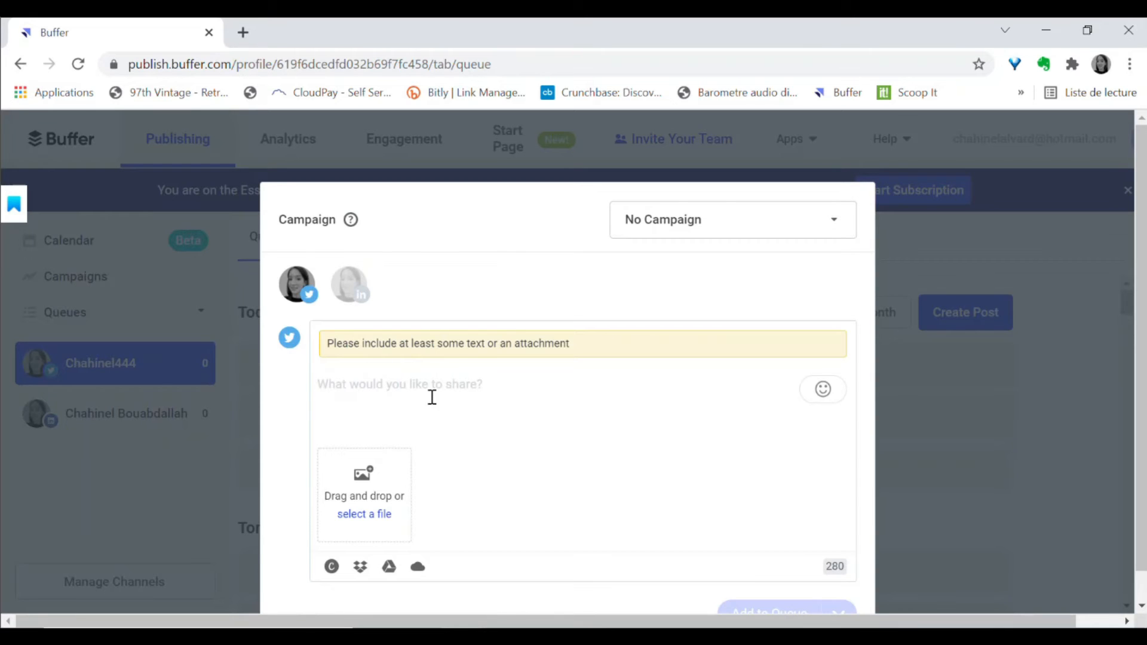
click(345, 299)
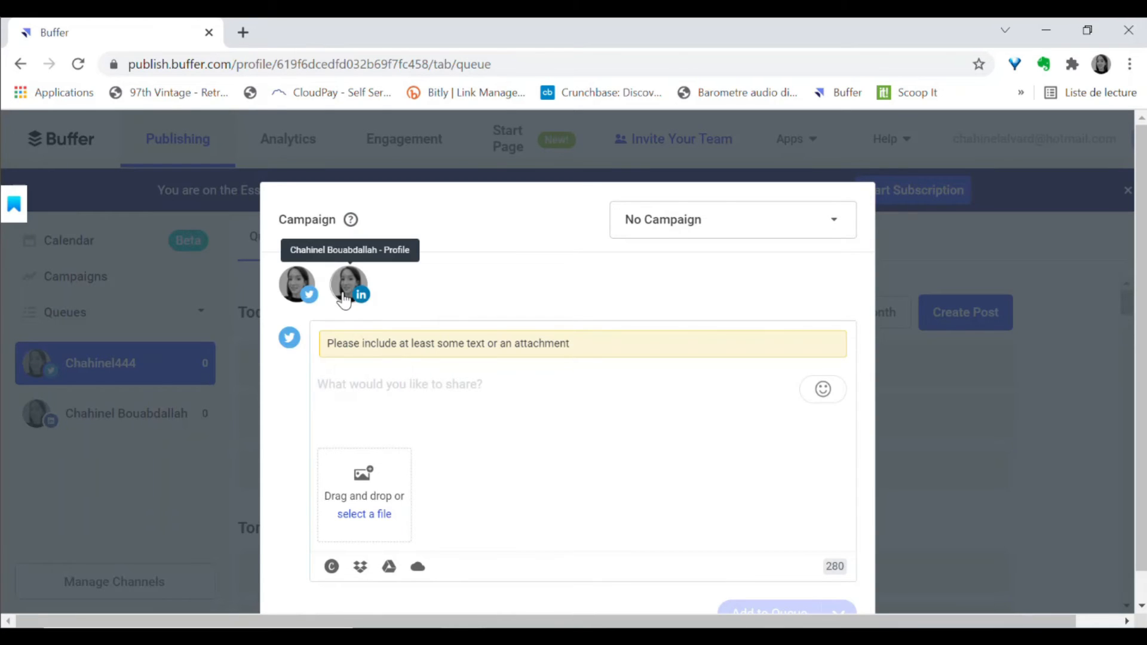
click(345, 299)
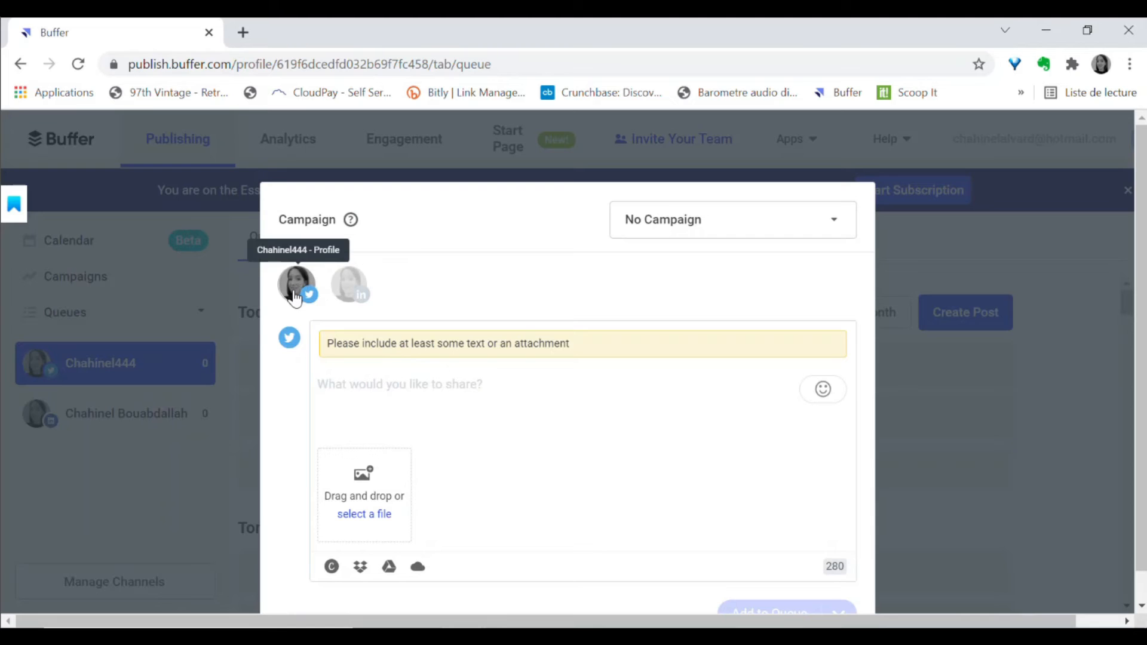
click(338, 297)
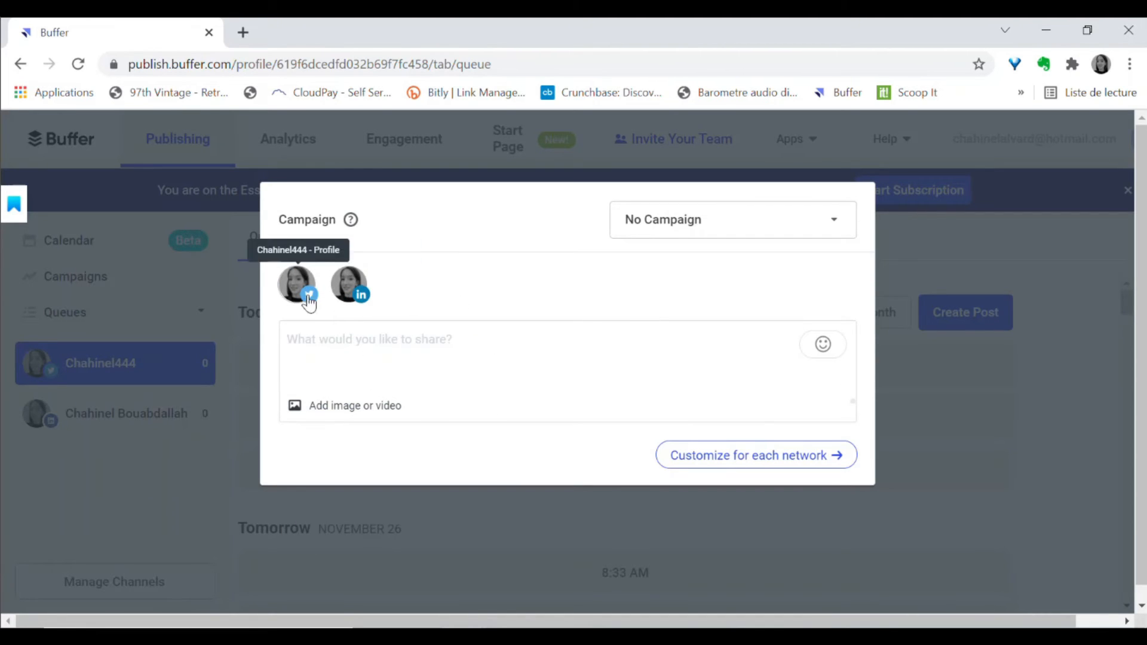
- Open the separate Twitter and LinkedIn versions of the post, view their fields, and close the composer
click(725, 456)
click(352, 338)
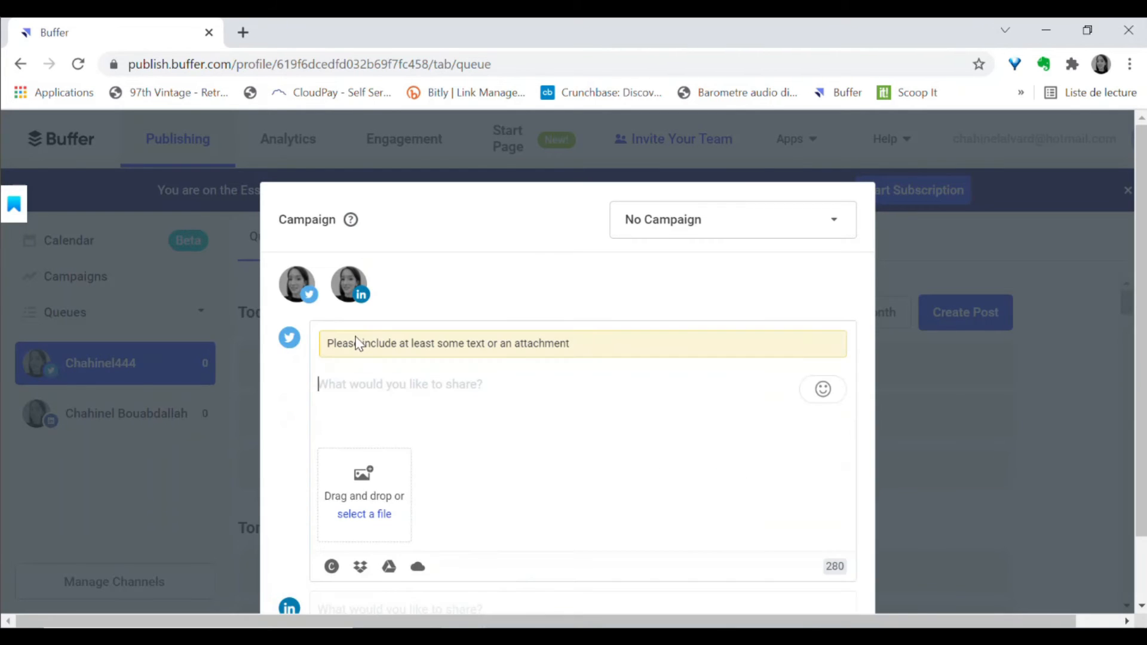
scroll(418, 489, down, 2)
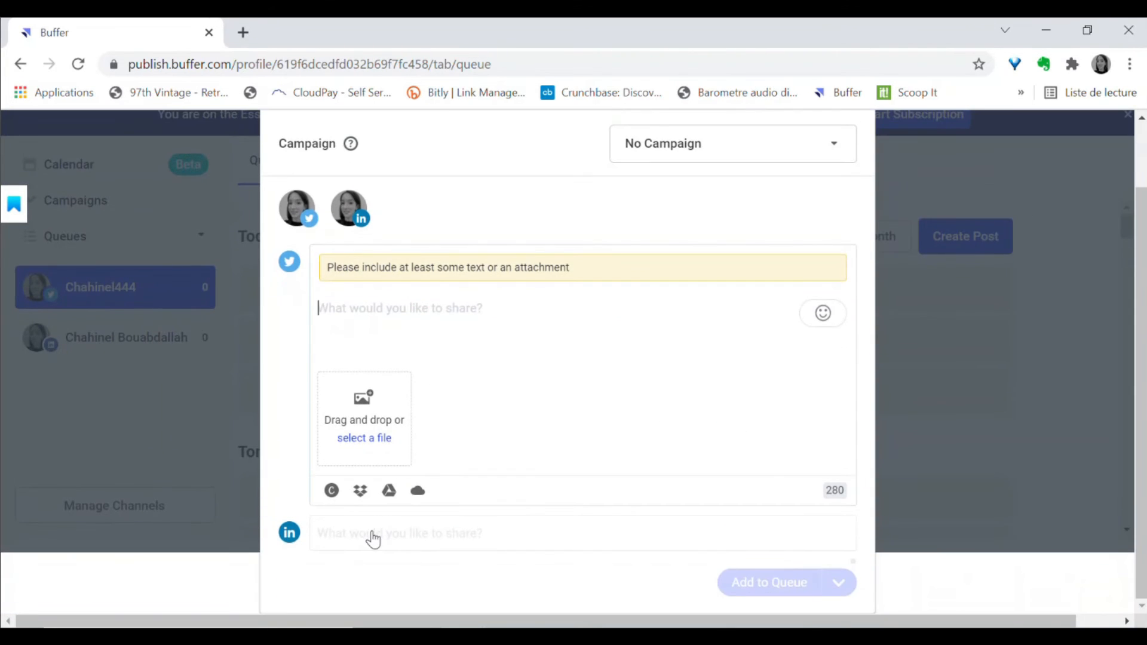
mouse_move(772, 596)
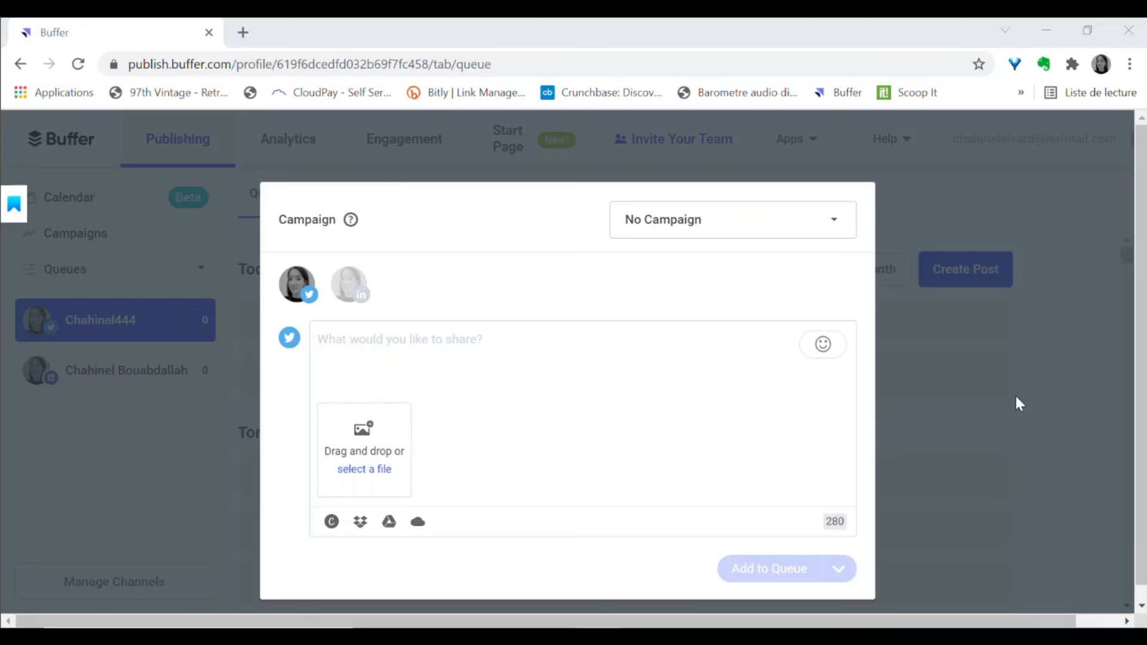
click(1065, 382)
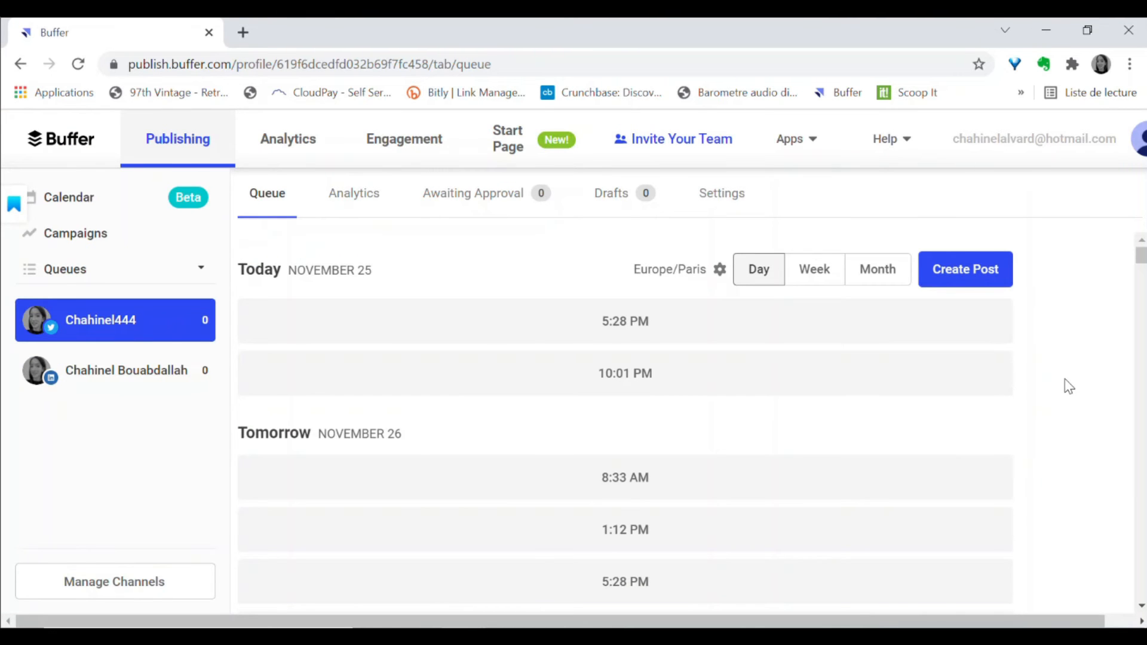
- Start a tweet for the November 26, 8:33 AM slot and check its date and time picker
scroll(308, 322, down, 1)
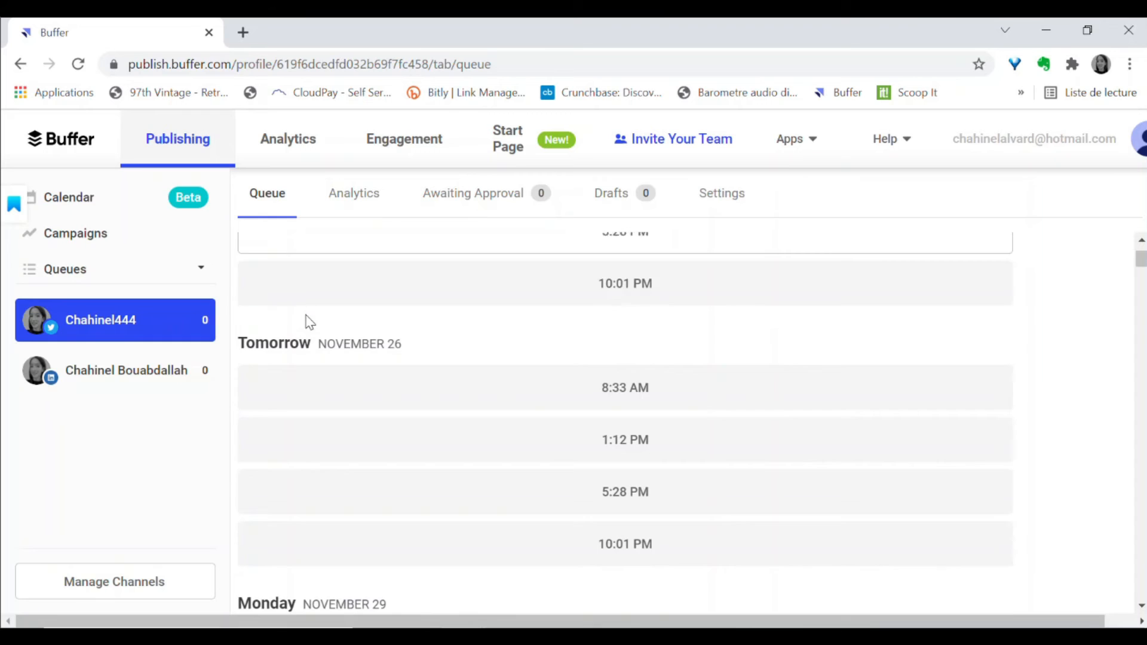
scroll(308, 322, down, 1)
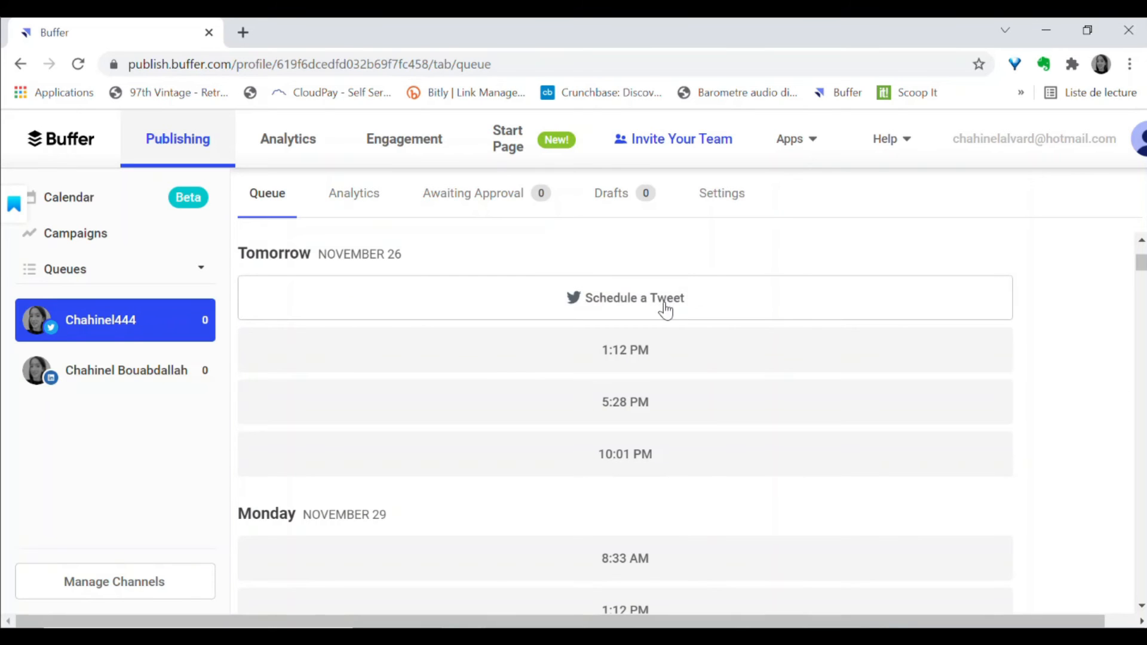
click(666, 310)
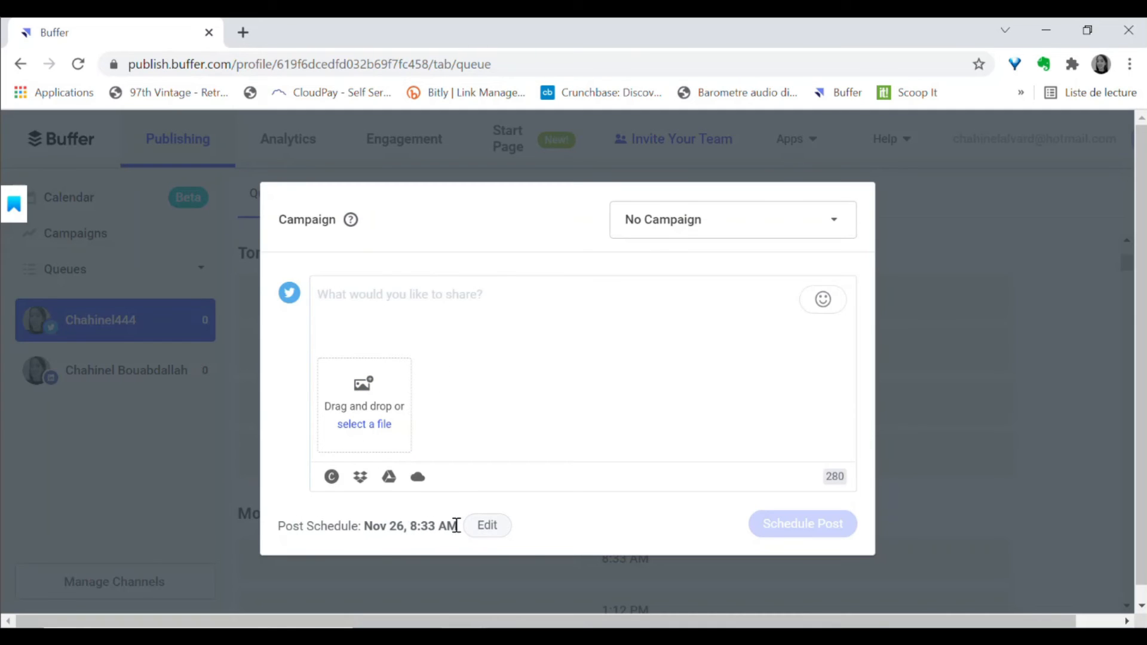
click(488, 533)
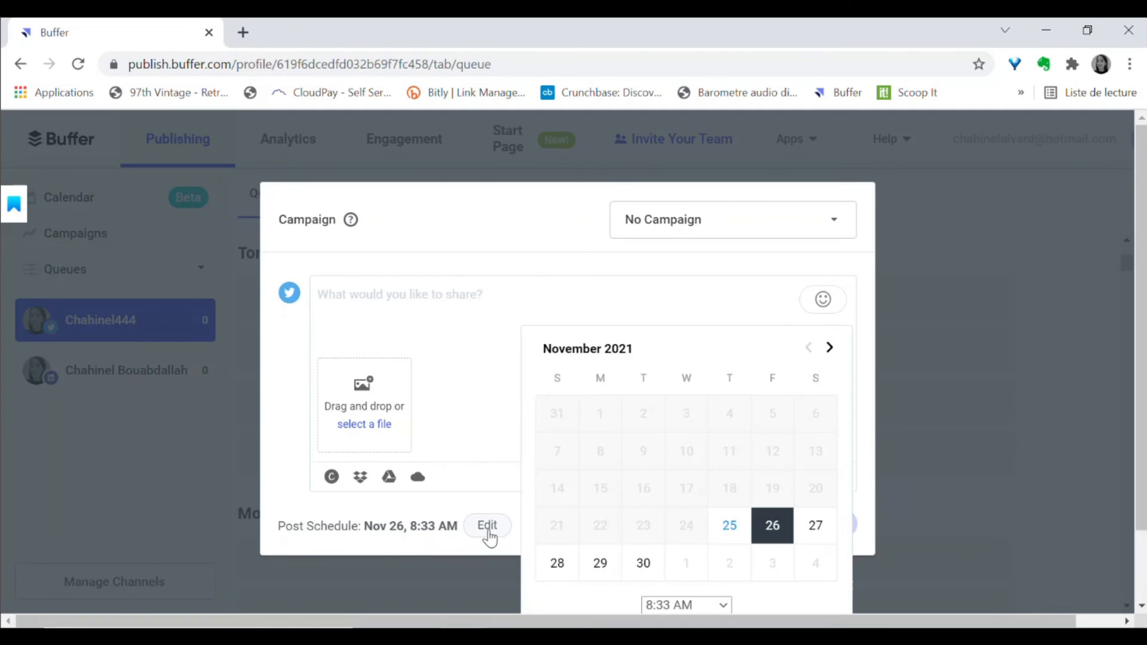
click(492, 300)
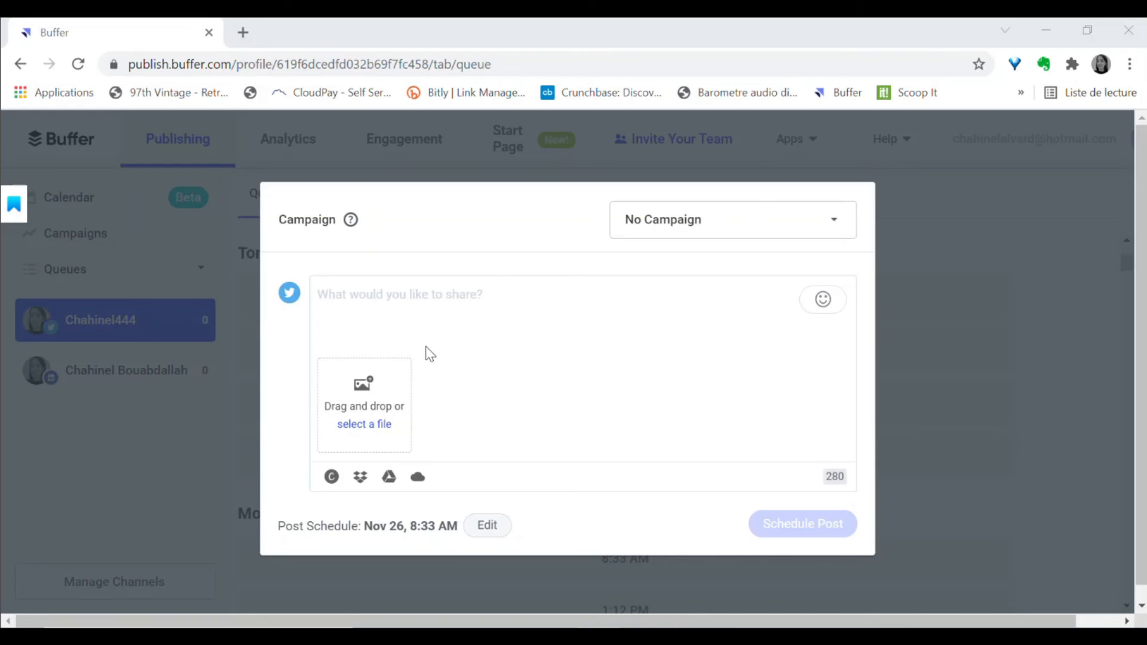
- Open TechCrunch in a new browser tab and open the article about robots and AI building a Swiss university's hanging gardens
click(245, 33)
click(1020, 93)
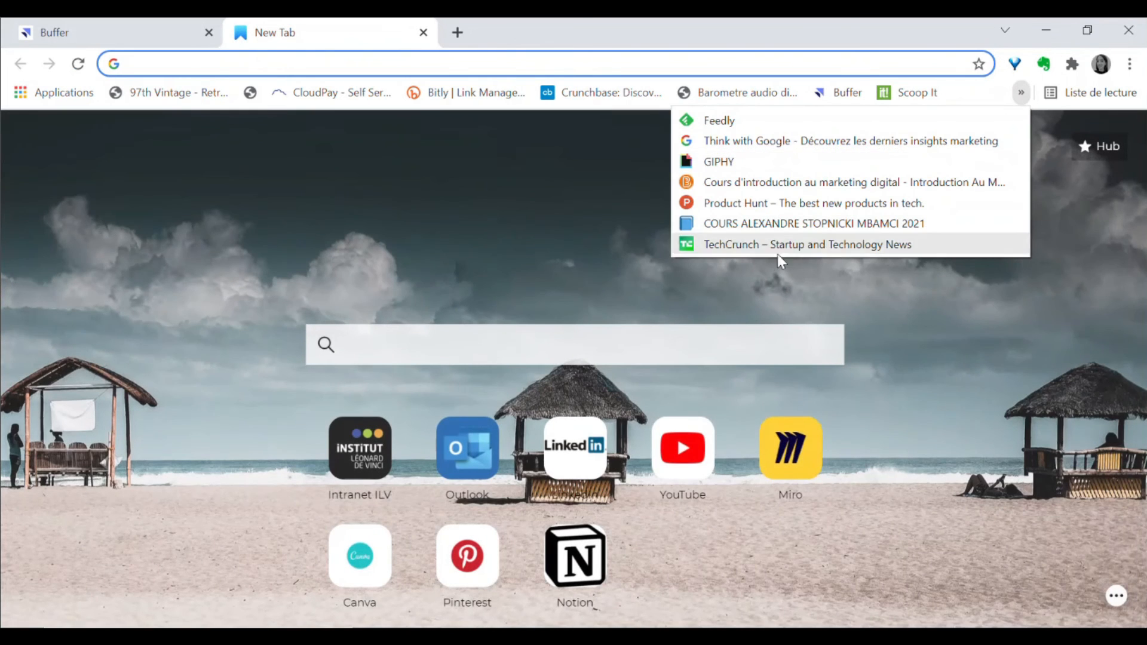
click(755, 243)
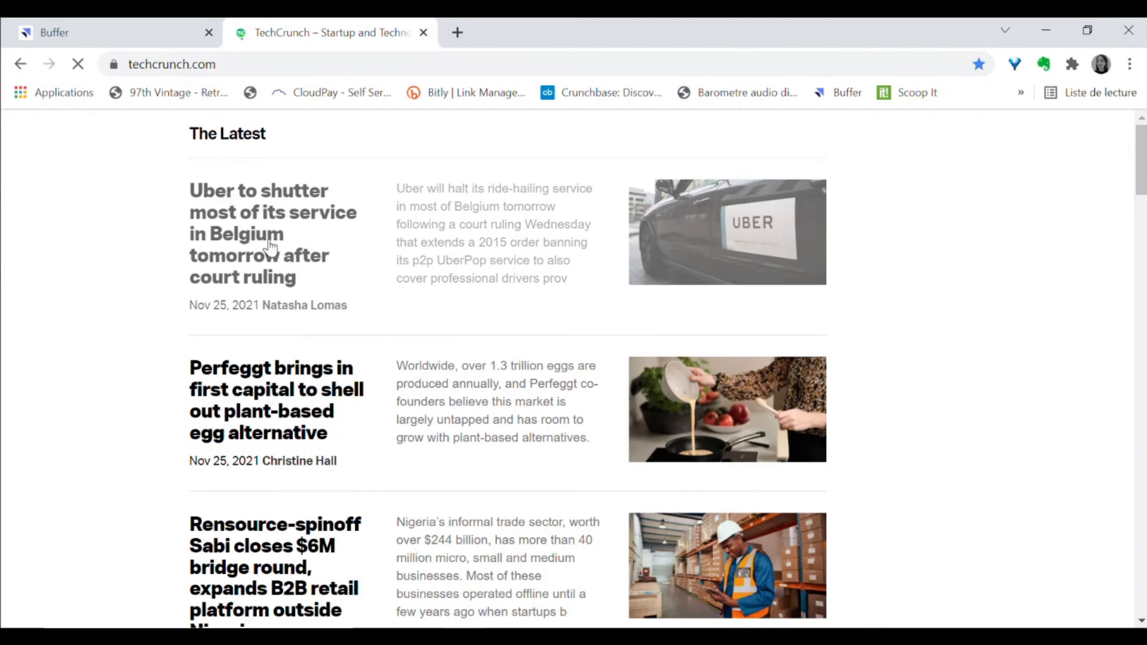
click(282, 226)
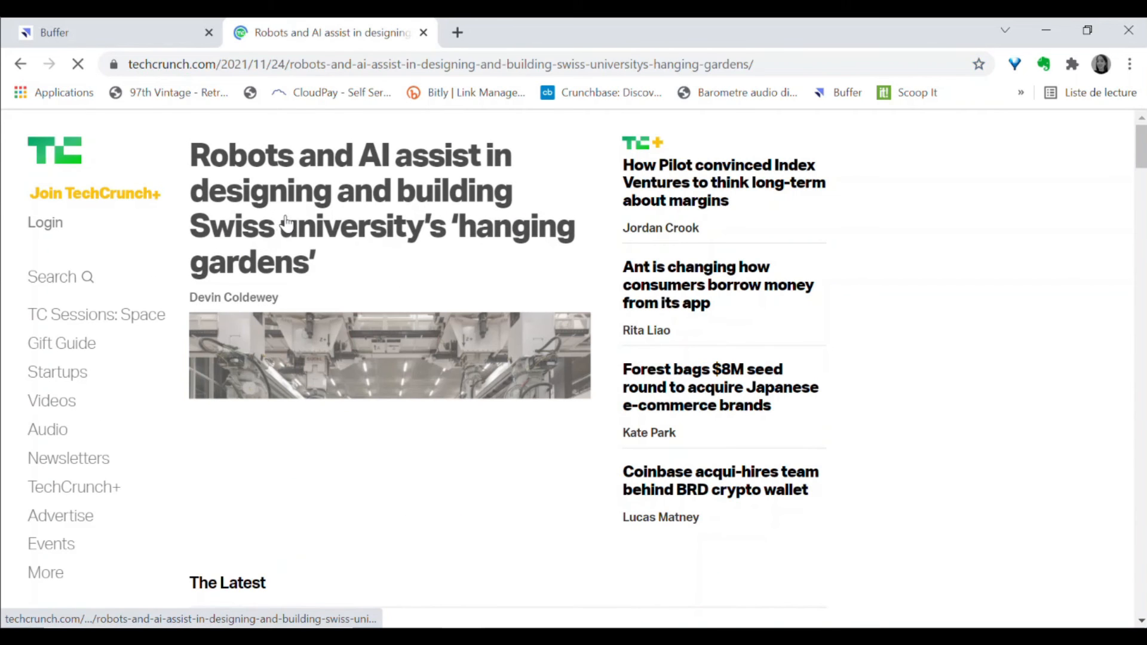
- Copy the article's URL into the tweet in Buffer and attach the suggested photo of the robot workshop
click(295, 63)
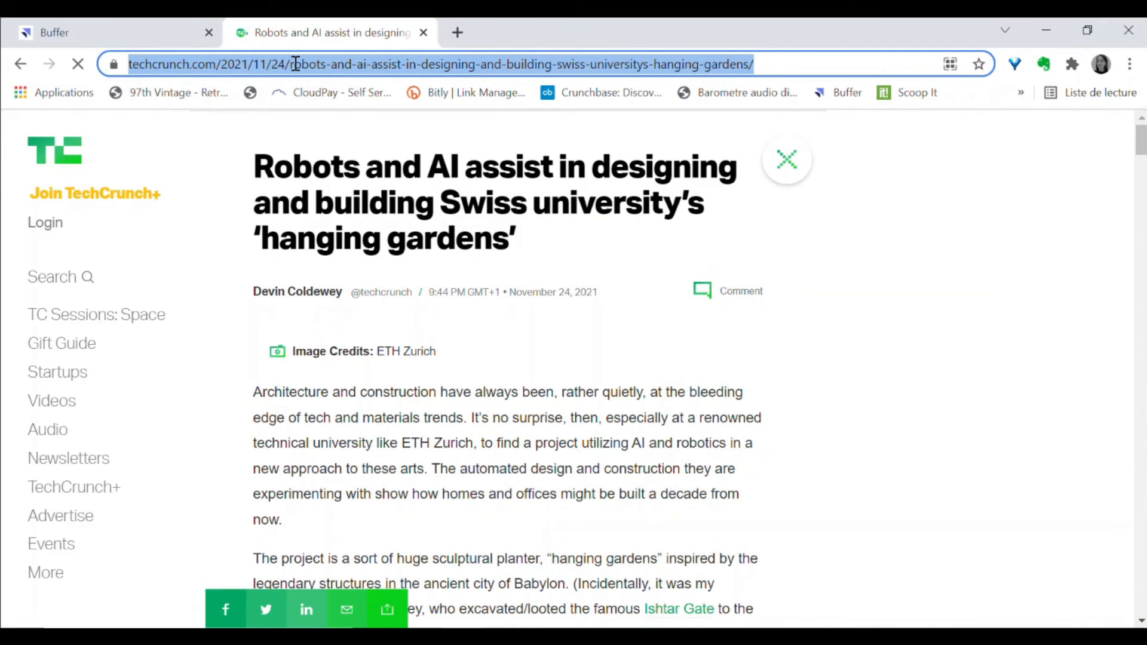
right_click(296, 64)
click(326, 160)
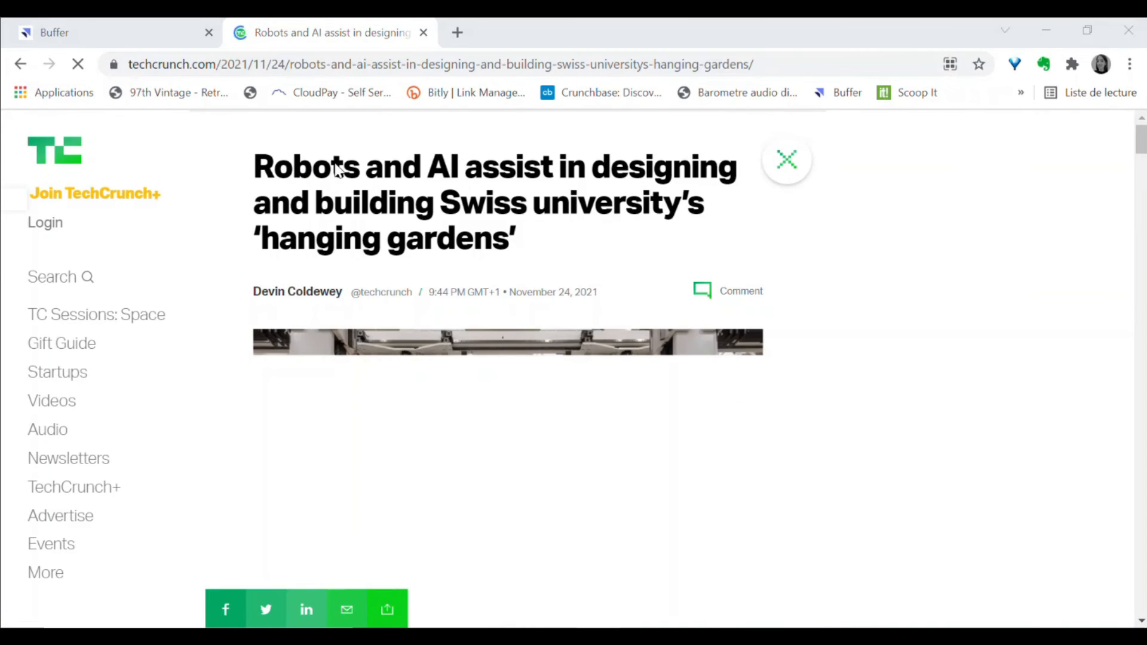
click(149, 30)
right_click(400, 302)
click(456, 432)
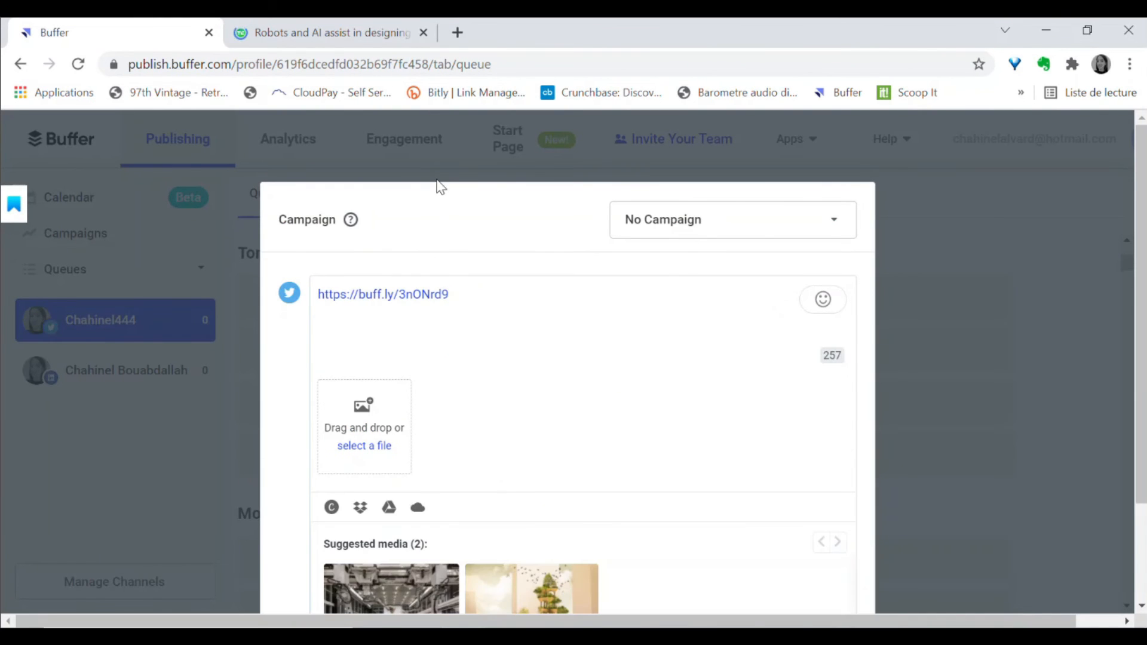
scroll(436, 251, down, 2)
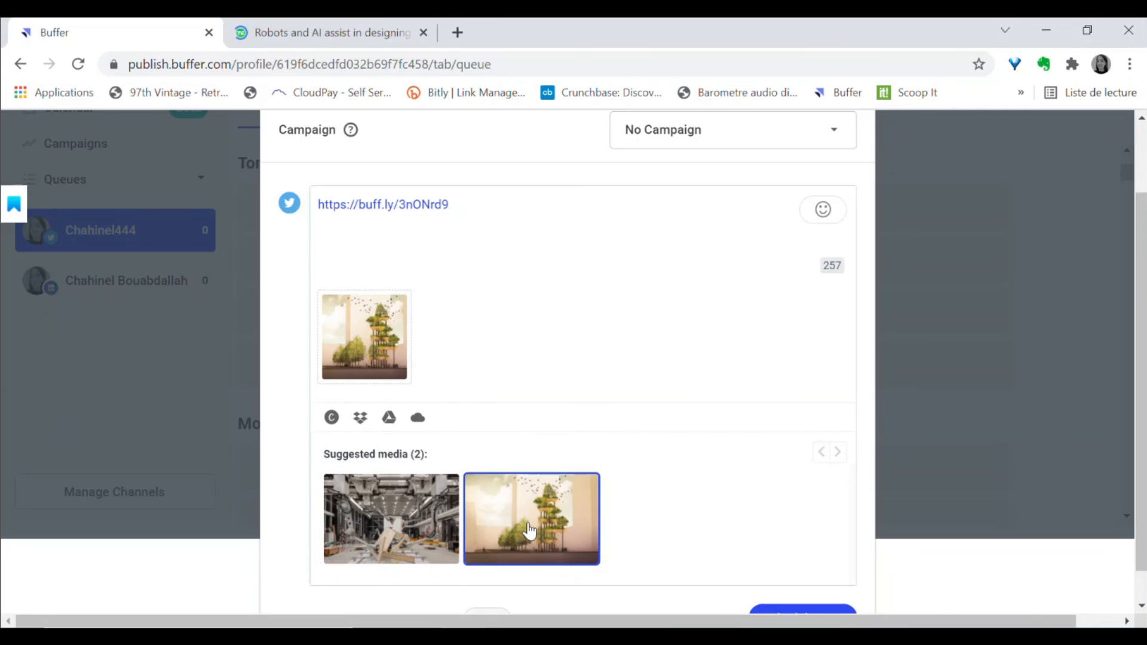
click(410, 529)
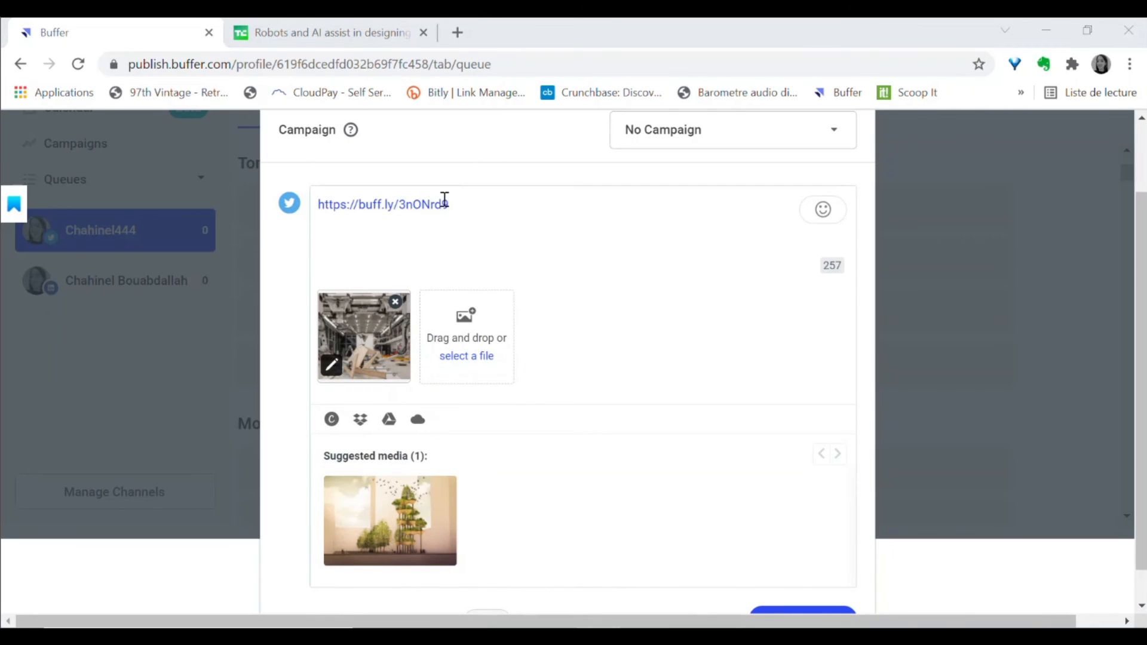
- Add the text "Super article sur l'intelligence artificielle" on its own line above the link and schedule the tweet
mouse_move(444, 199)
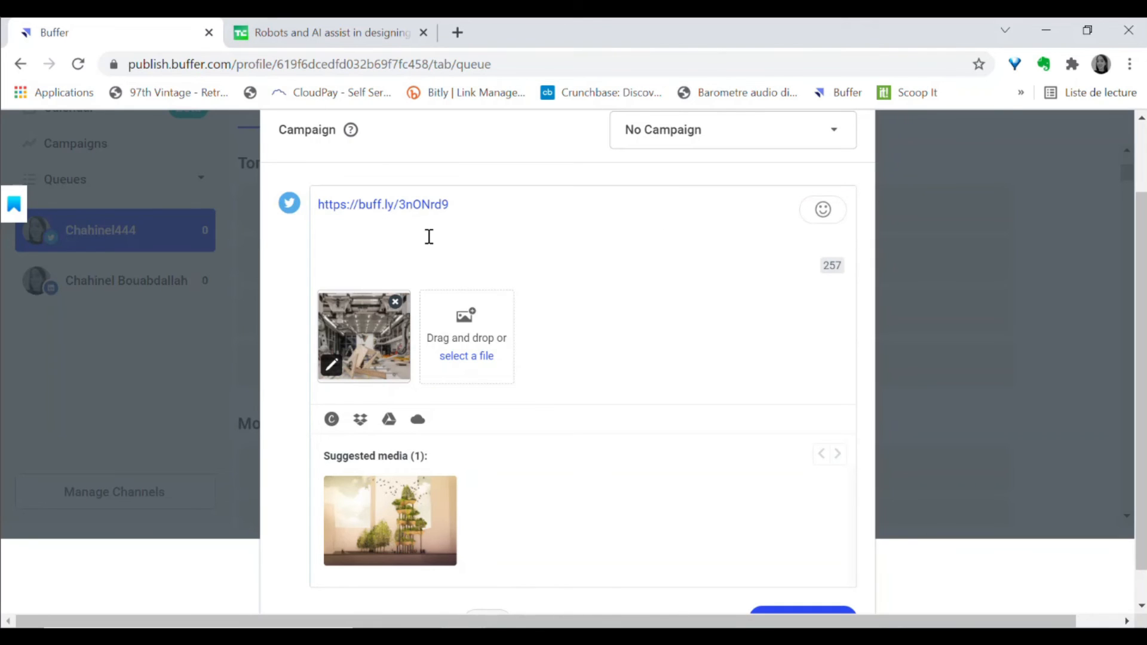
text(Ary)
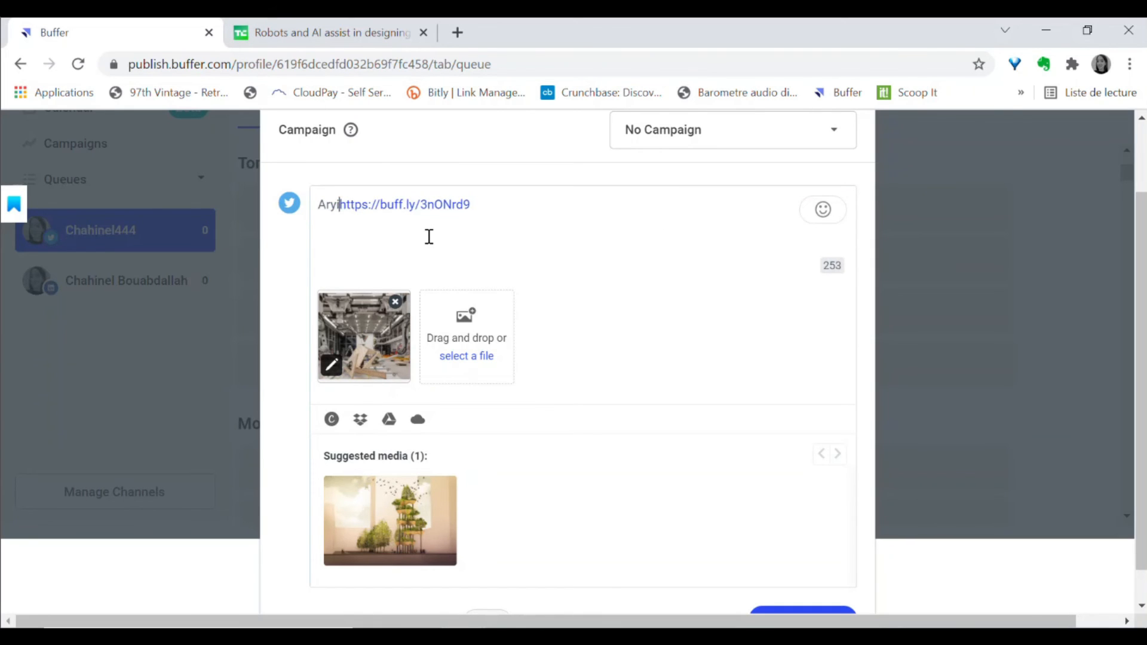
key(BackSpace)
key(BackSpace)
key(BackSpace)
text(Supre)
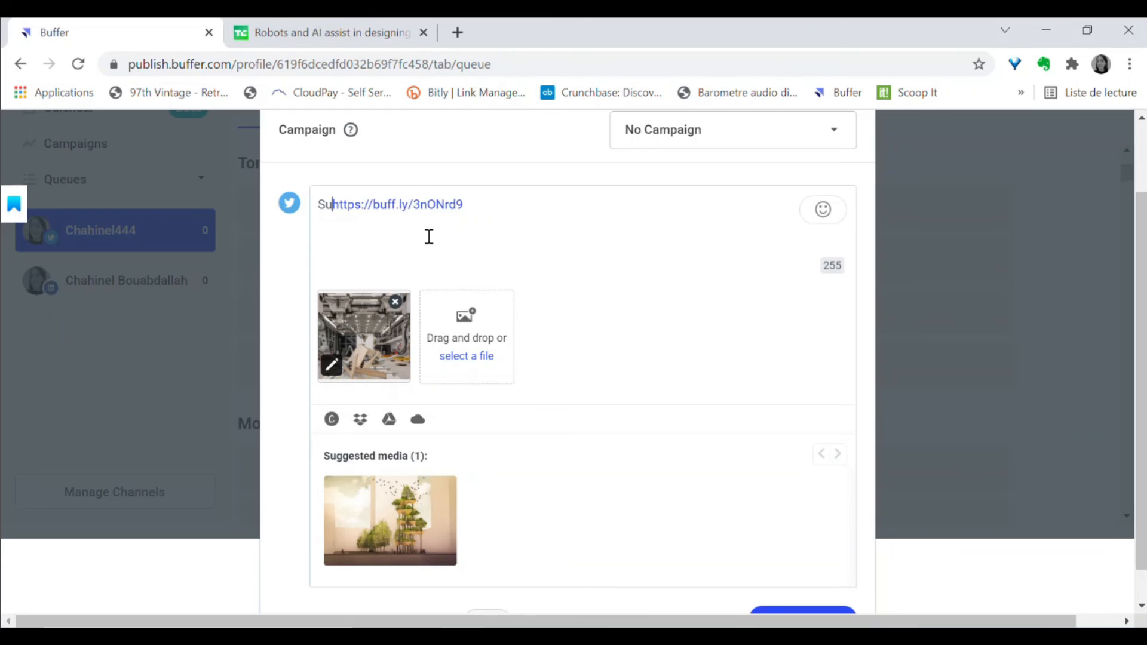
key(BackSpace)
key(BackSpace)
text(er article su)
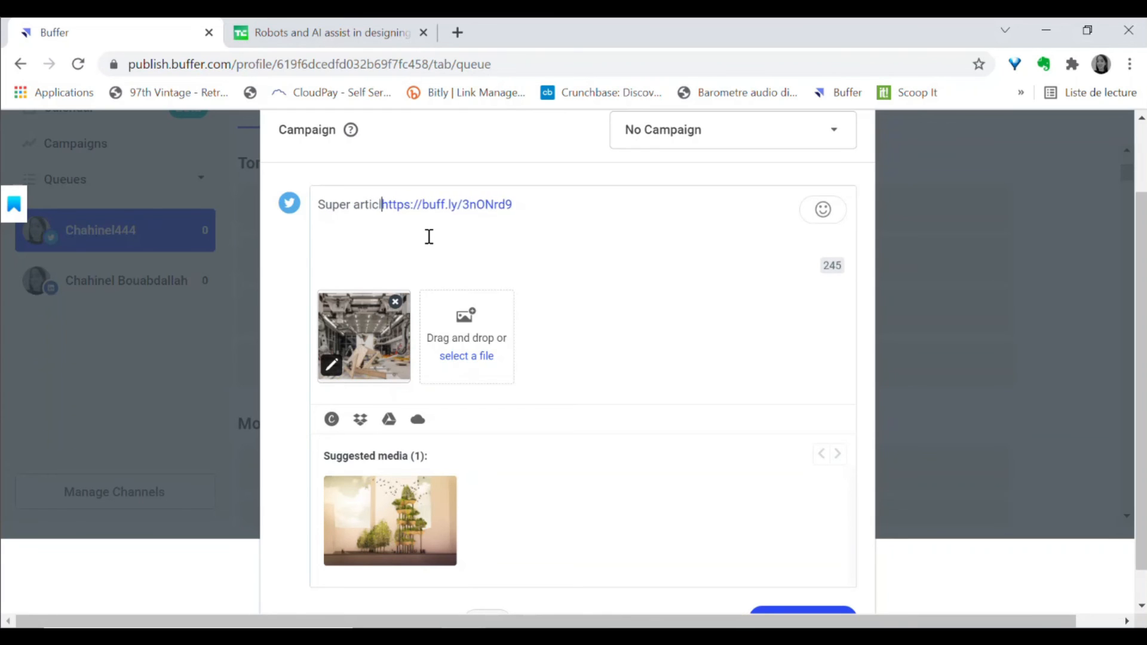
text(r l'inte)
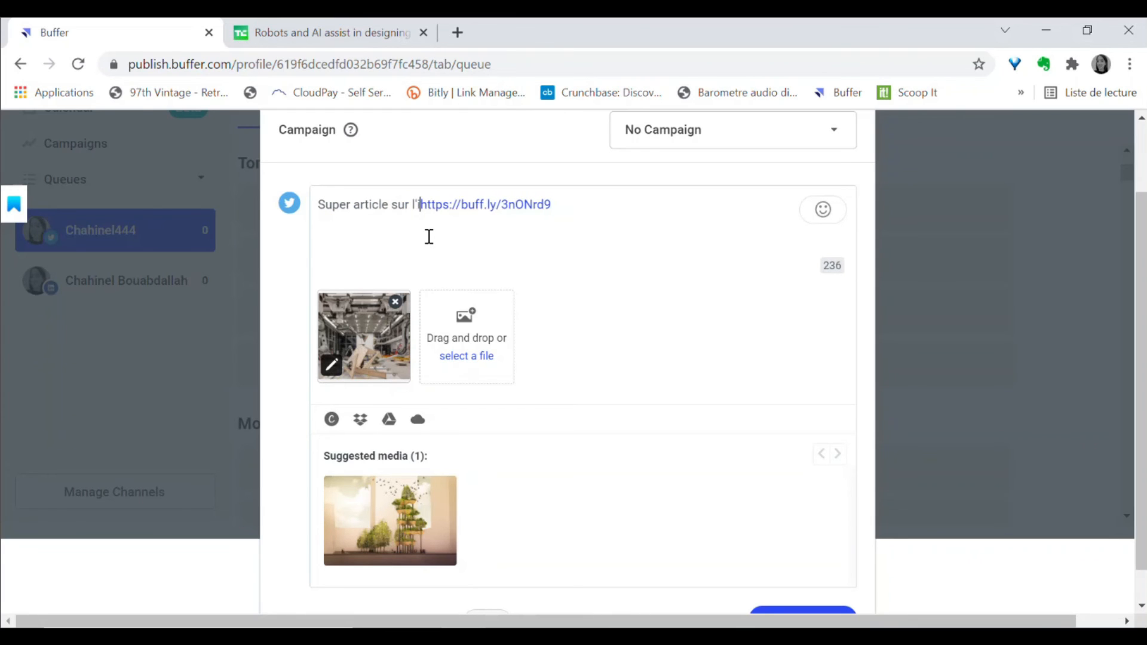
text(lligence artifici)
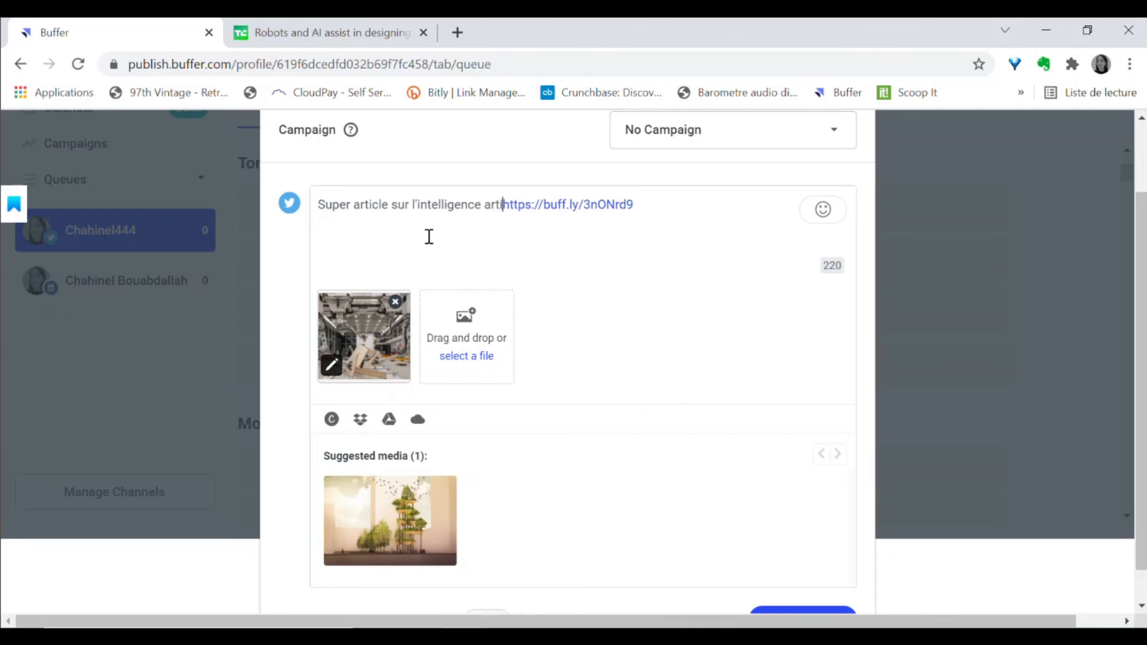
text(elle)
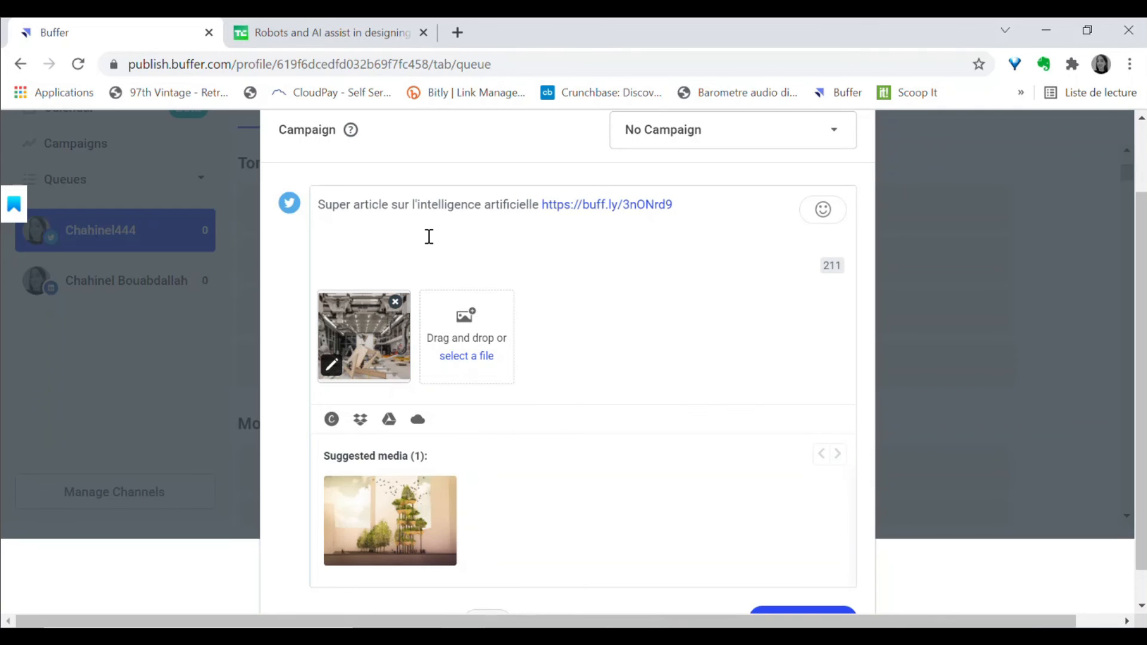
key(Return)
scroll(699, 376, down, 1)
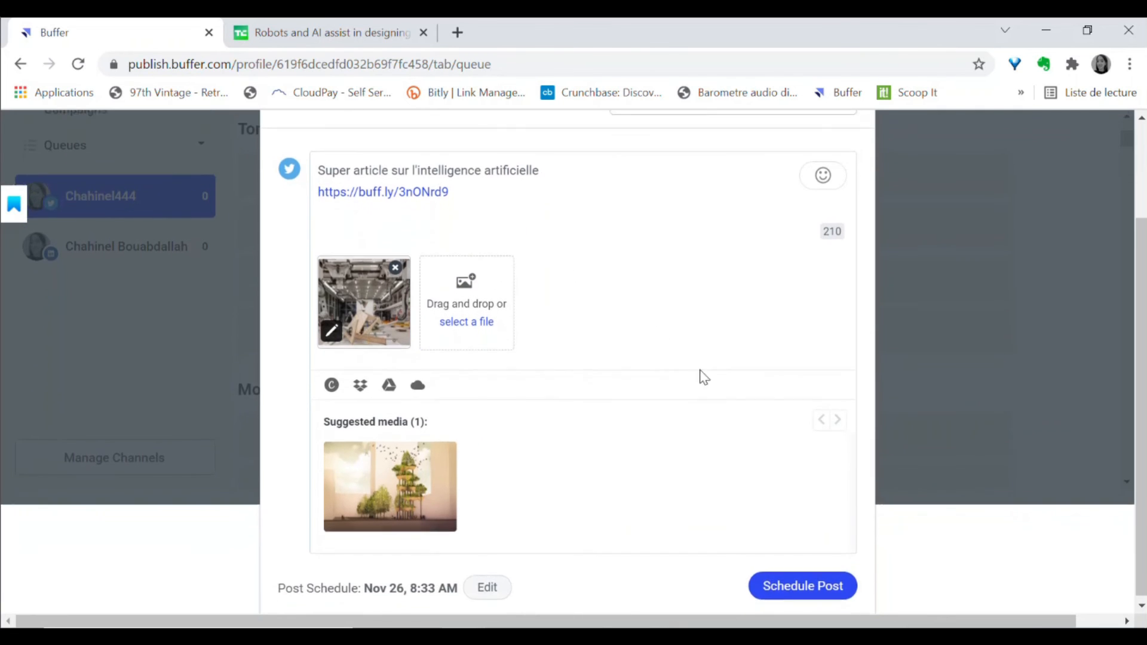
click(798, 589)
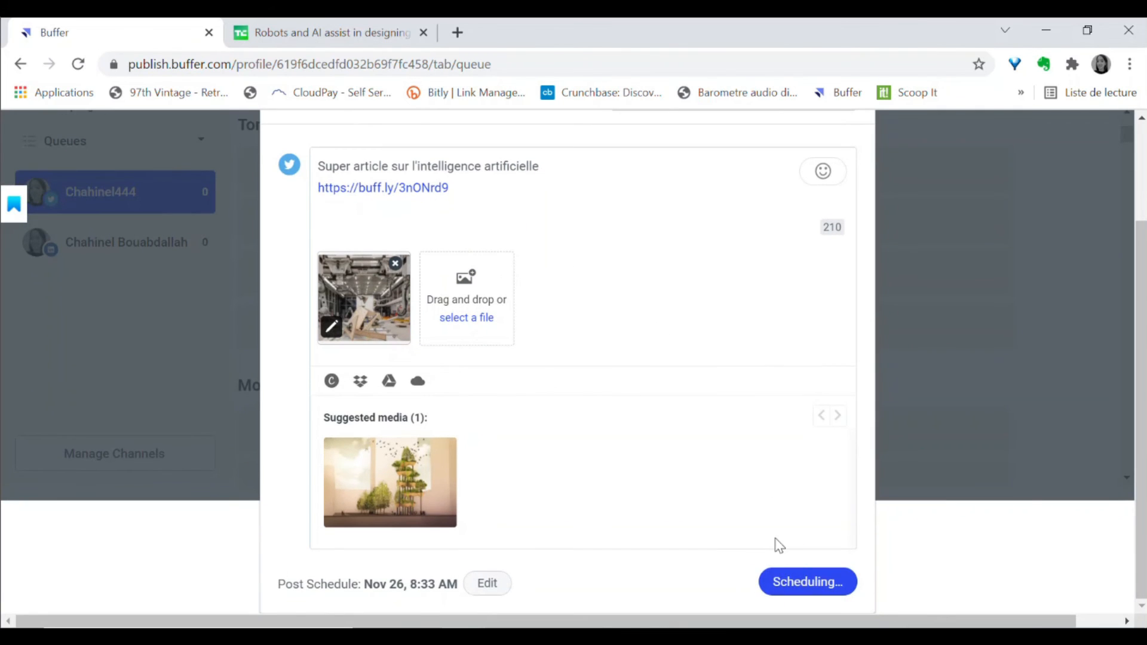